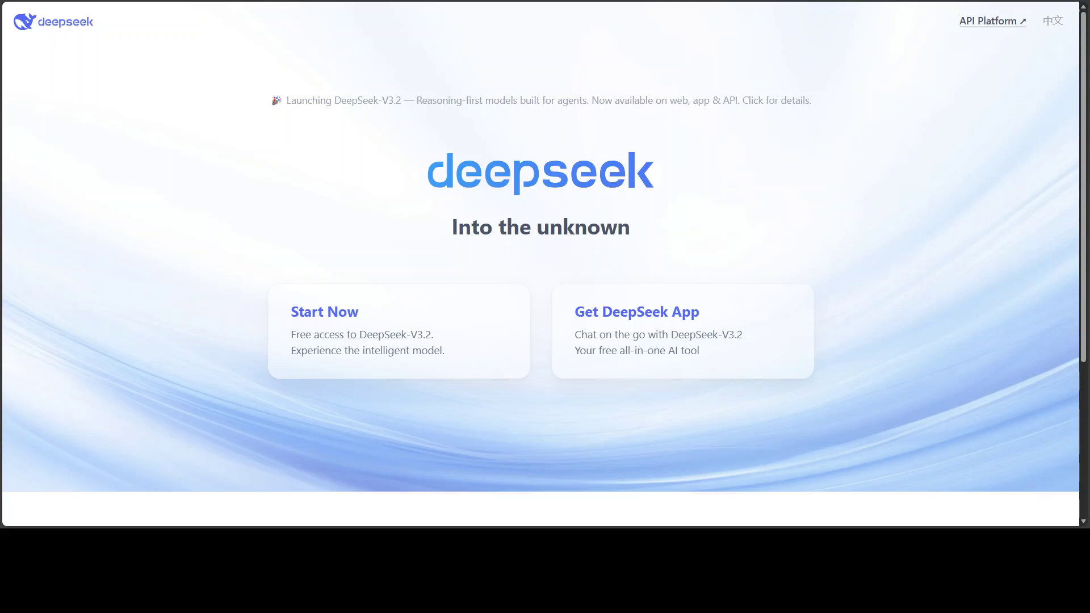
Step: Switch to the Hugging Face DeepSeek-V3.2-Speciale model card showing its benchmark chart
key(ctrl+Tab)
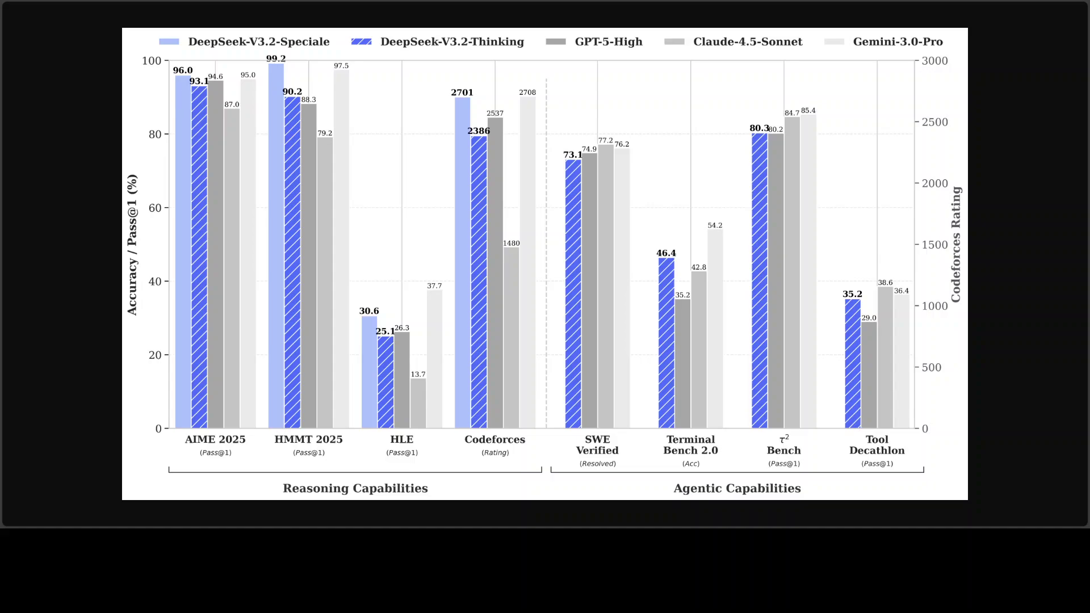
key(ctrl+Tab)
Step: Close the chart preview and paste the p5.js drone-control simulation prompt into the message box
click(884, 10)
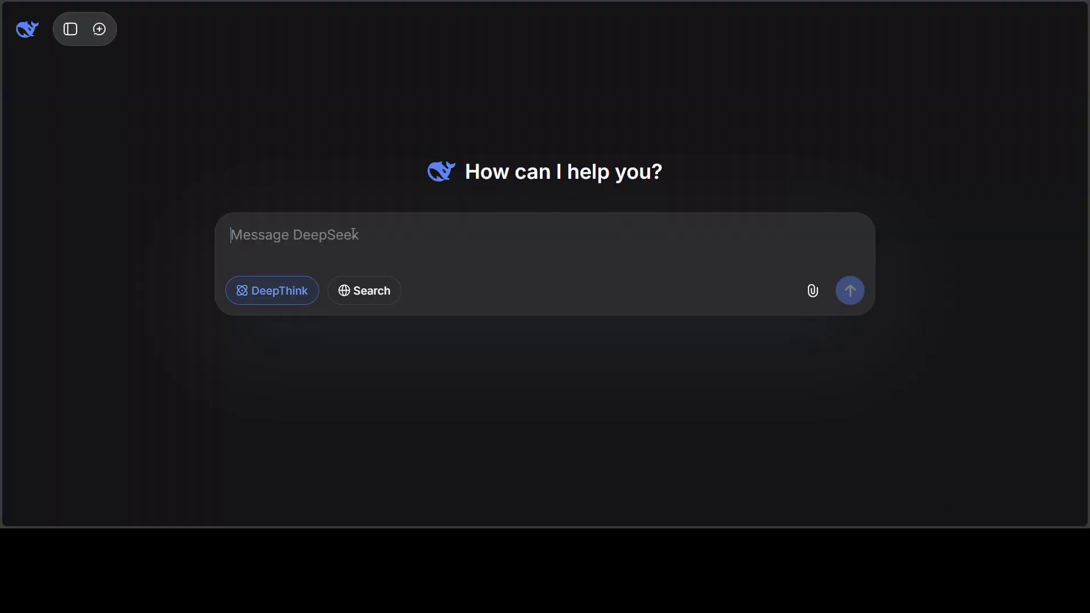
click(353, 233)
key(ctrl+v)
scroll(522, 223, up, 10)
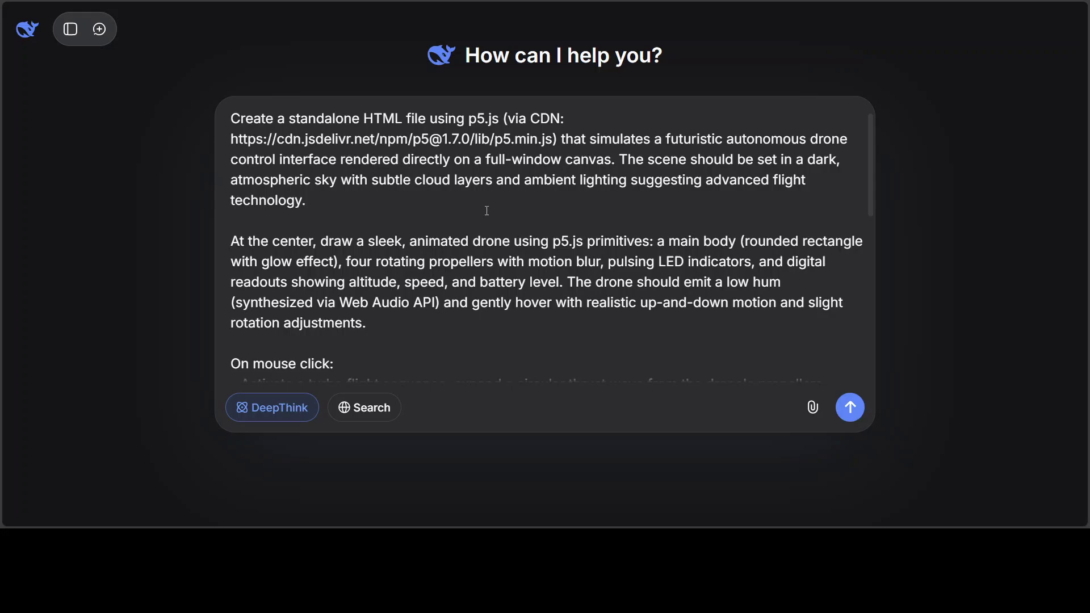
scroll(487, 212, down, 4)
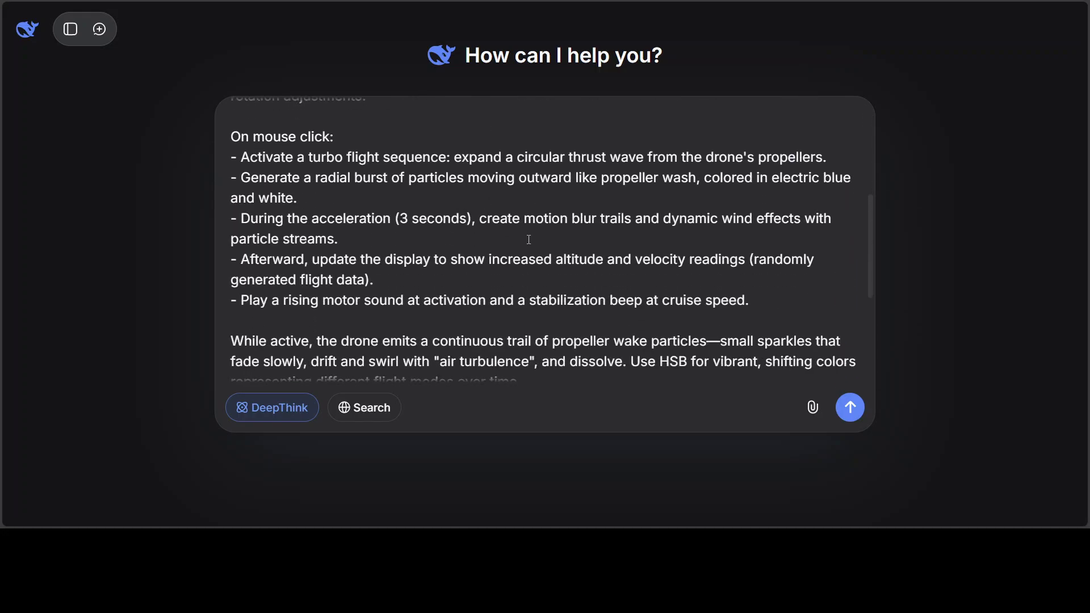
scroll(529, 240, down, 4)
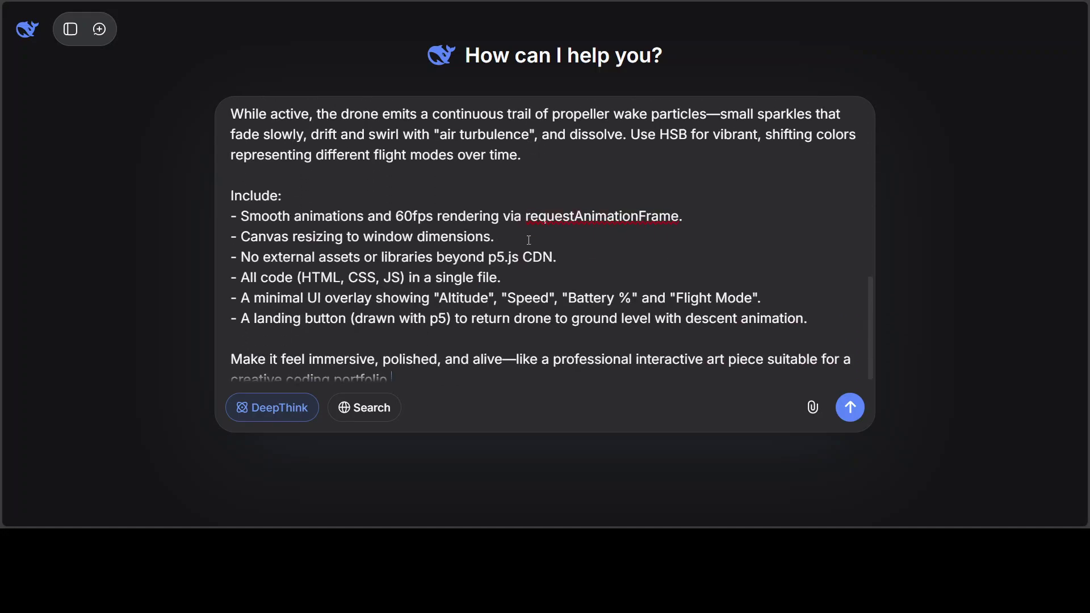
scroll(528, 239, down, 1)
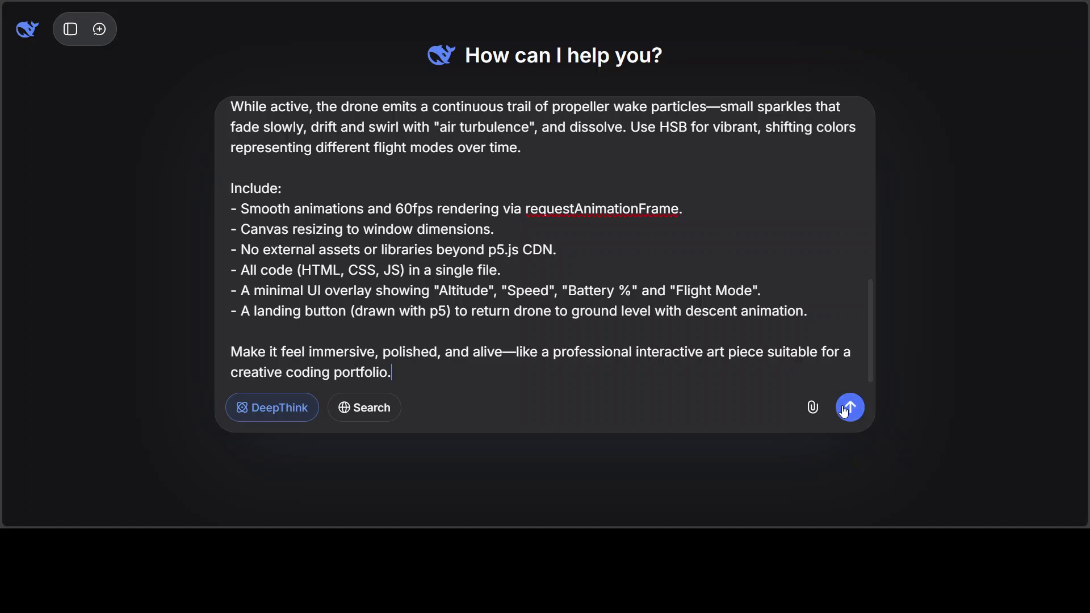
Step: Submit the p5.js drone-simulation prompt to DeepSeek
click(845, 411)
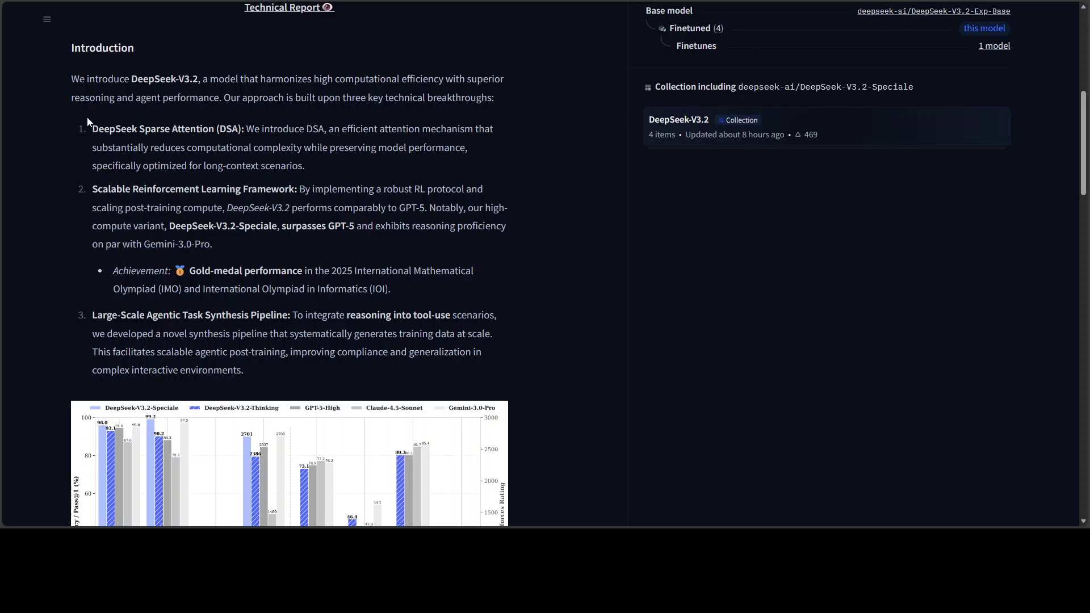
Step: Highlight the DeepSeek Sparse Attention paragraph on the model card, then clear the selection
drag(96, 130, 329, 162)
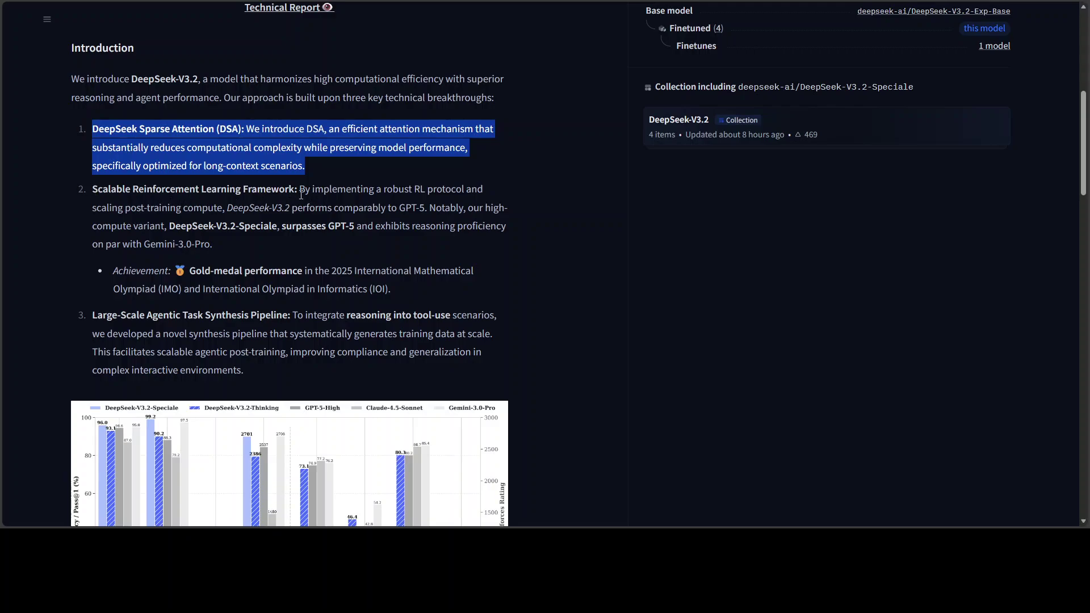
click(149, 334)
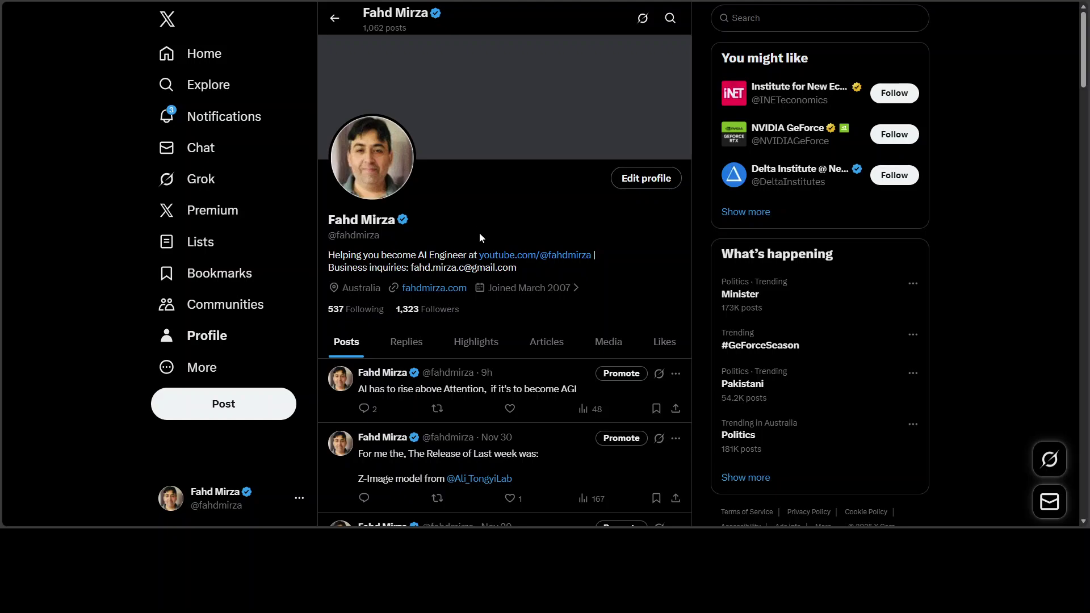
Step: Cycle tabs back to DeepSeek Chat, where the drone HTML code is streaming
key(ctrl+Tab)
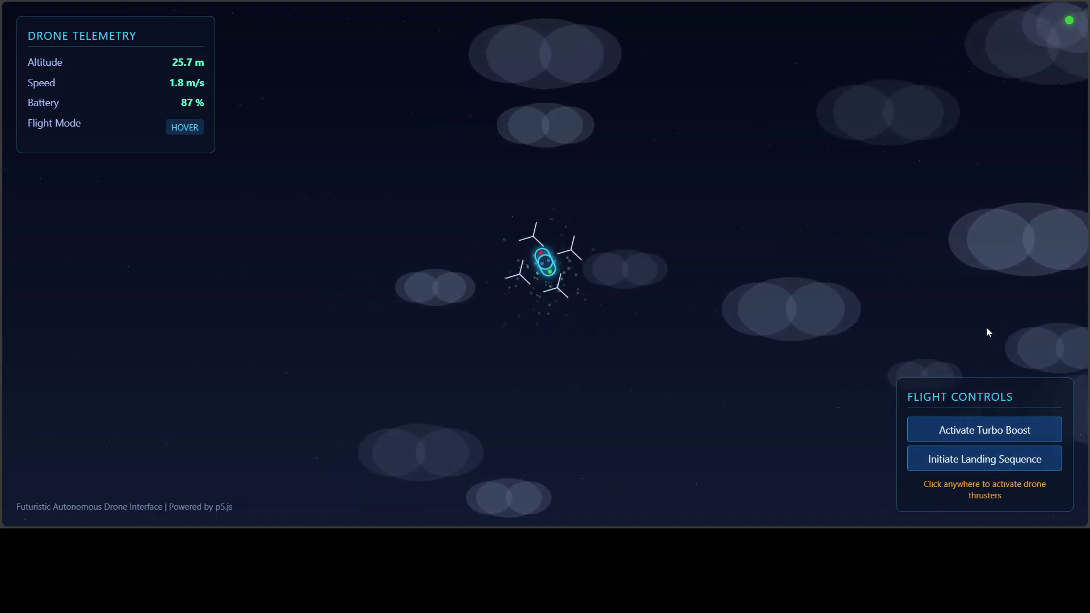
Step: Turbo-boost the simulated drone, run its landing sequence, then fire thrusters once landed
click(998, 434)
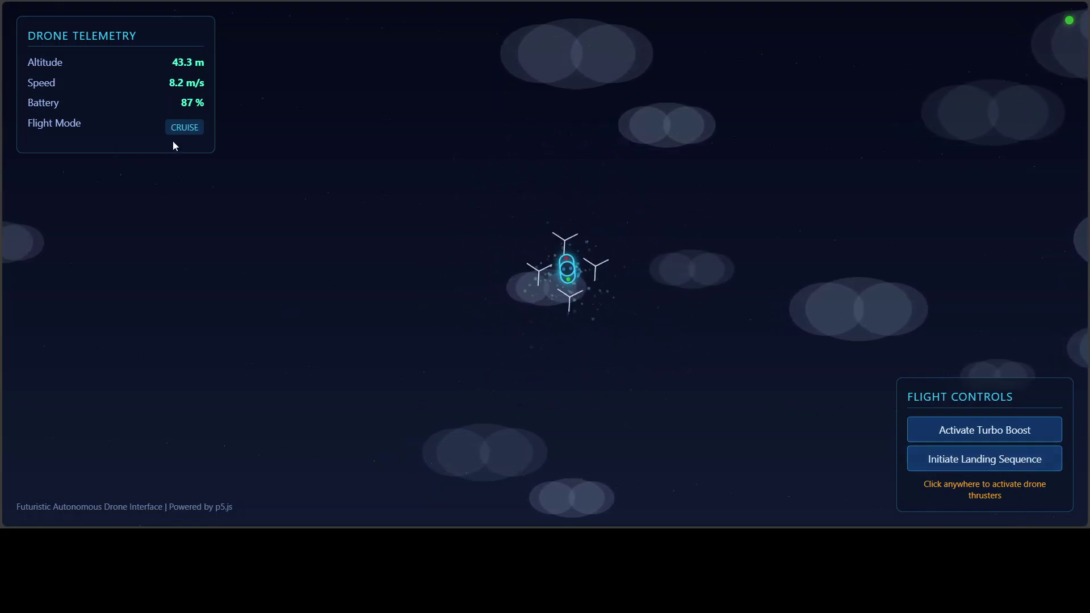
click(954, 432)
click(964, 457)
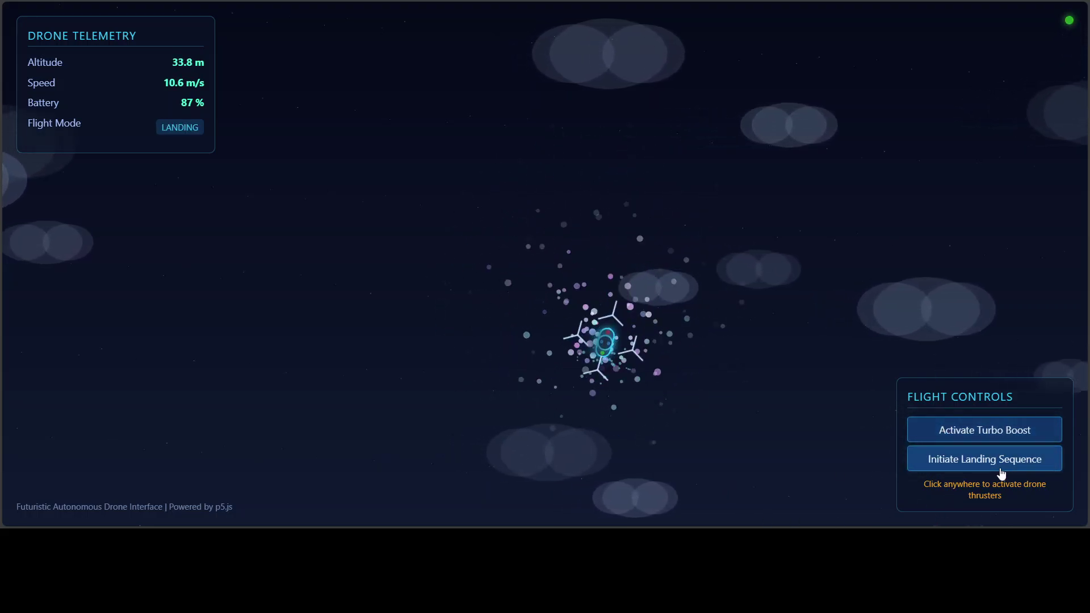
click(912, 458)
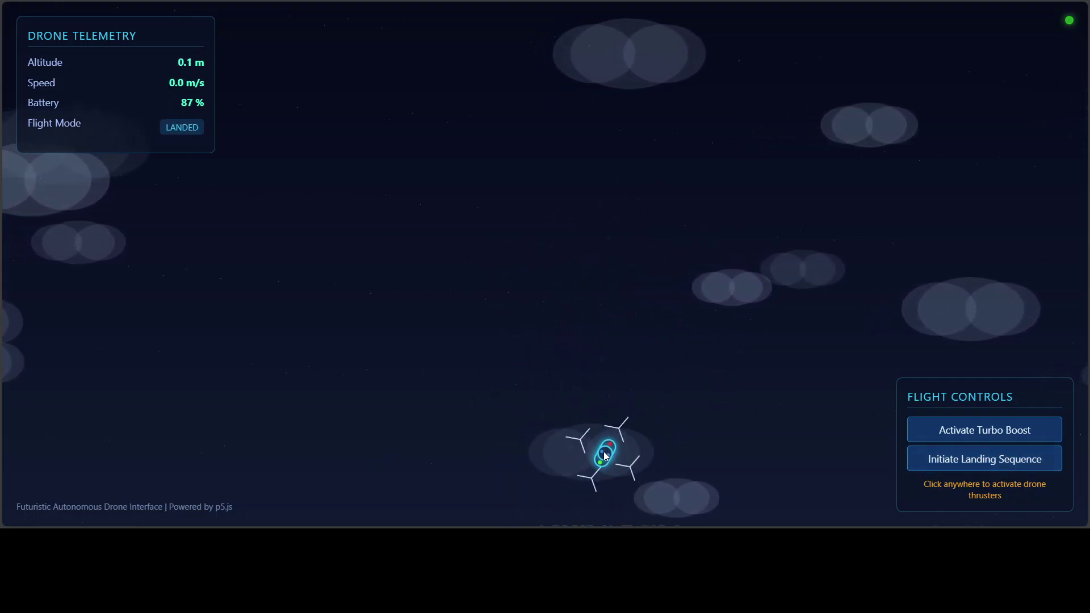
click(562, 377)
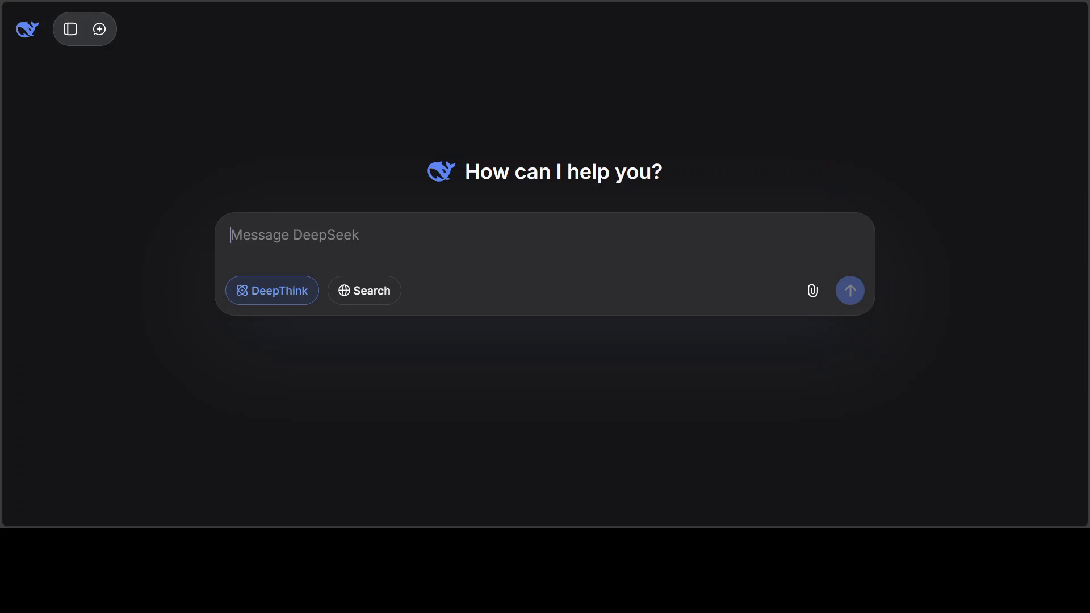
Step: Paste the Go cache debugging prompt, look over the code, and send it with DeepThink on
key(ctrl+v)
scroll(868, 318, up, 15)
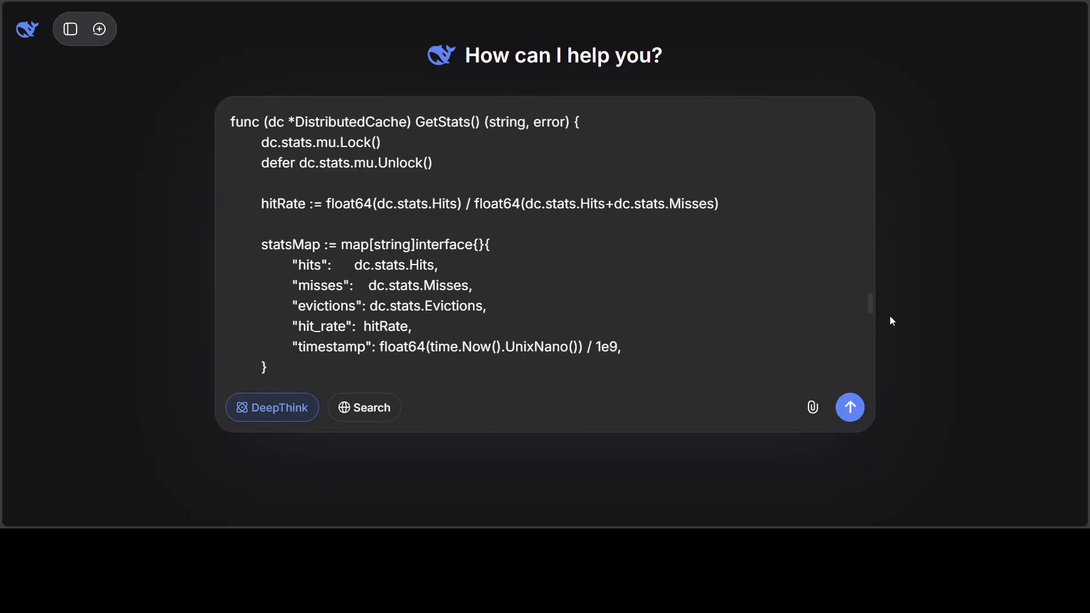
drag(870, 302, 870, 122)
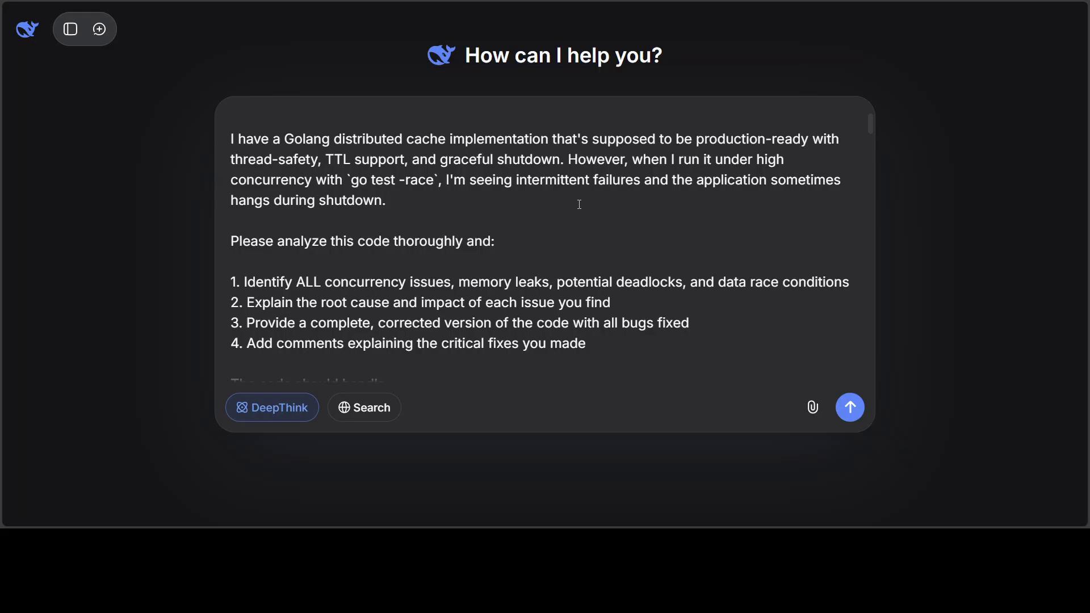
scroll(579, 205, down, 3)
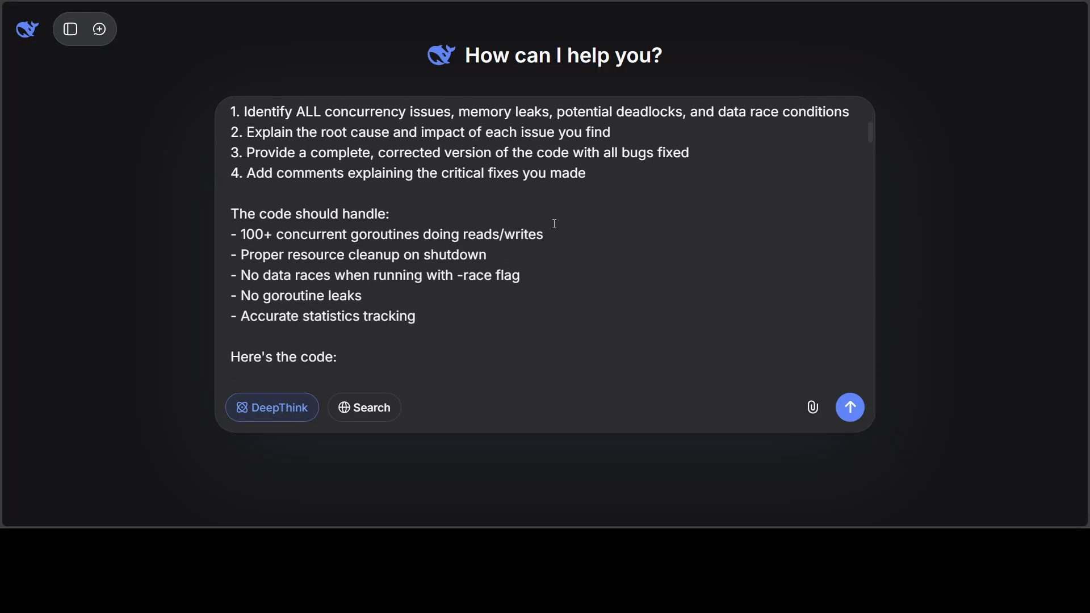
scroll(555, 223, down, 1)
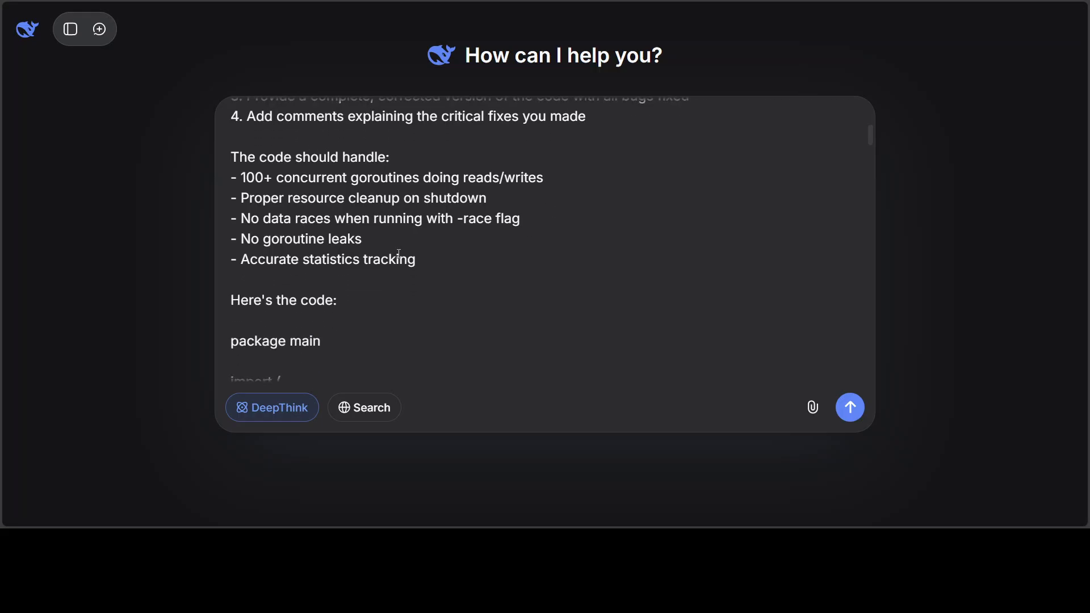
scroll(399, 254, down, 10)
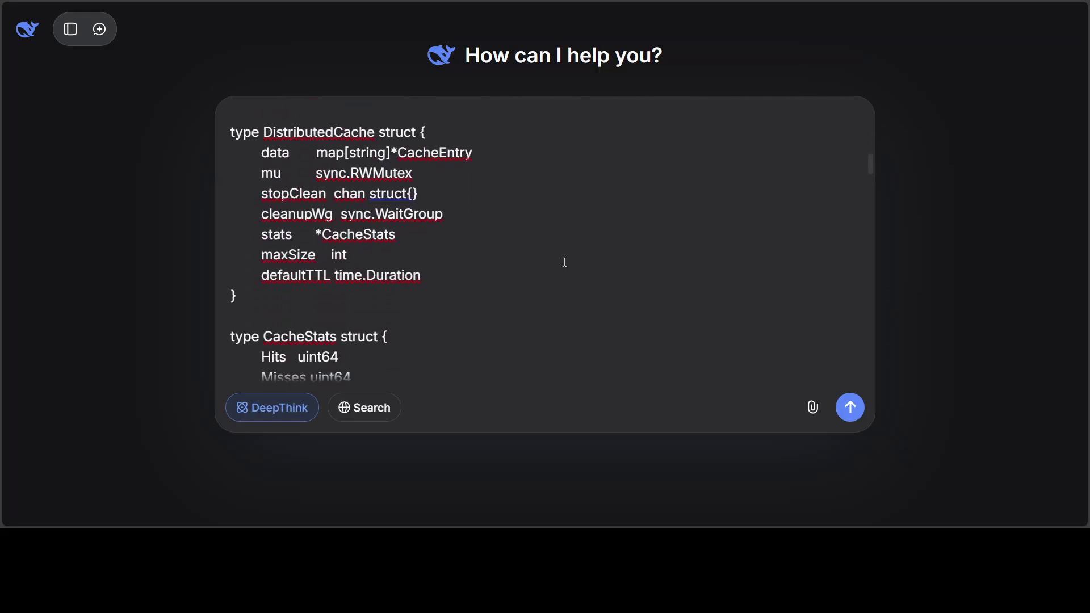
scroll(564, 263, down, 20)
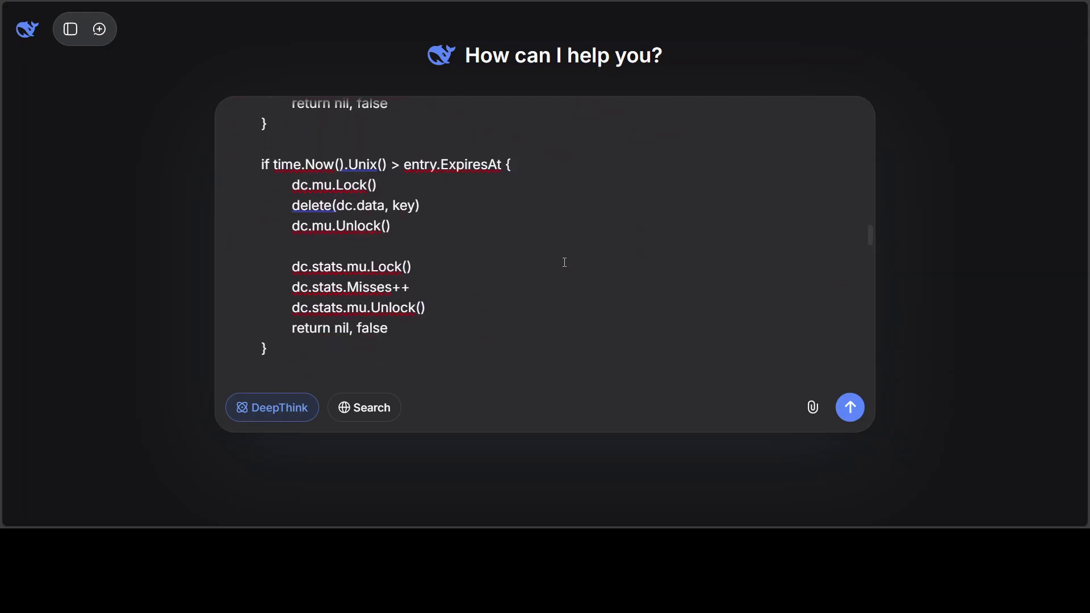
scroll(565, 263, down, 20)
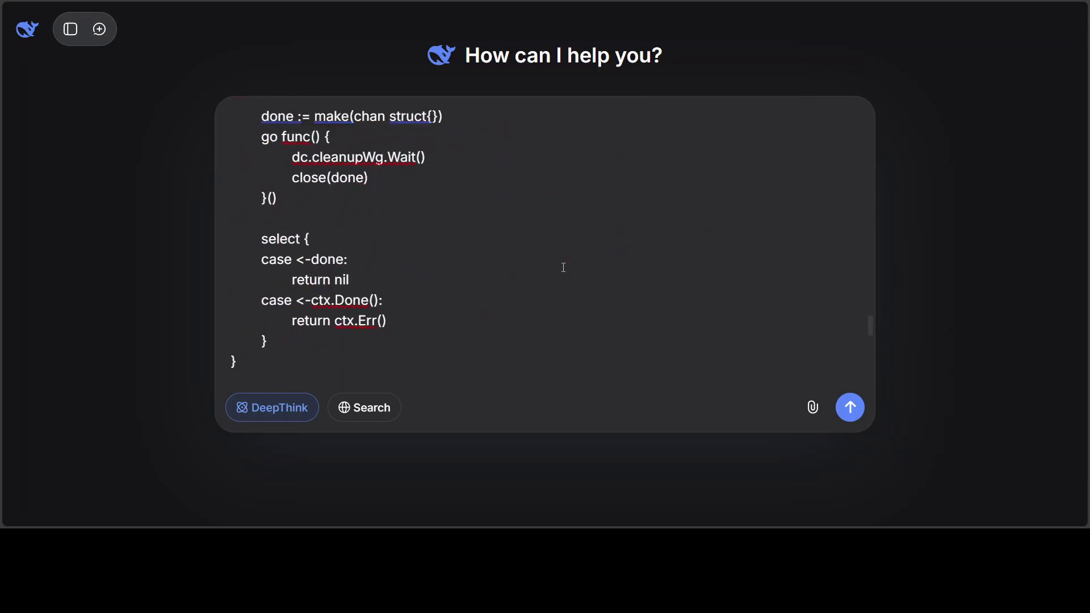
scroll(563, 267, down, 10)
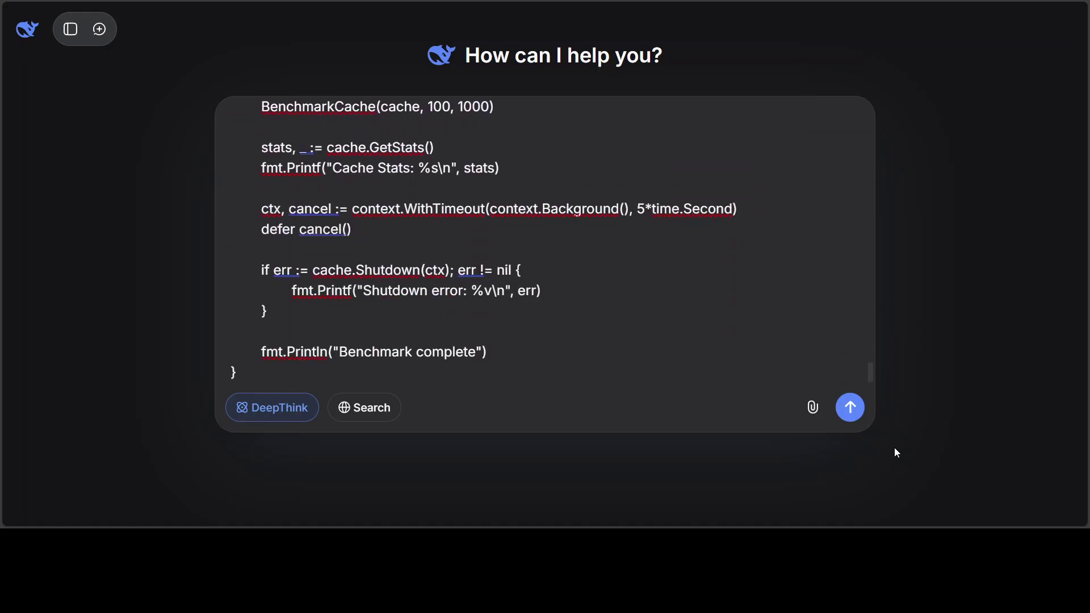
click(852, 419)
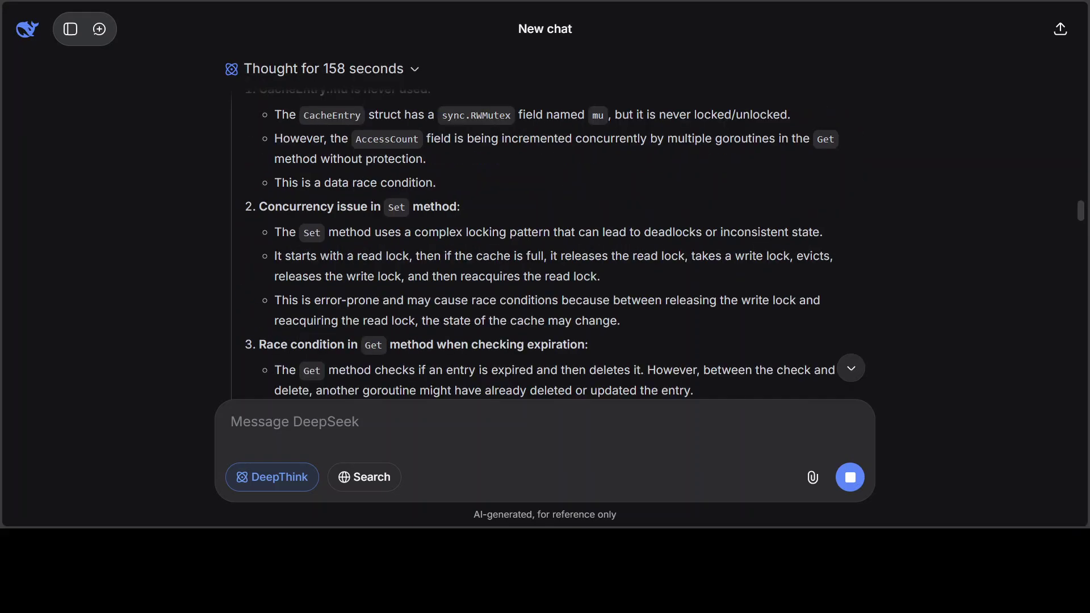
Step: Scroll down to follow DeepSeek's reasoning about the Go cache concurrency bugs
drag(1081, 214, 1075, 370)
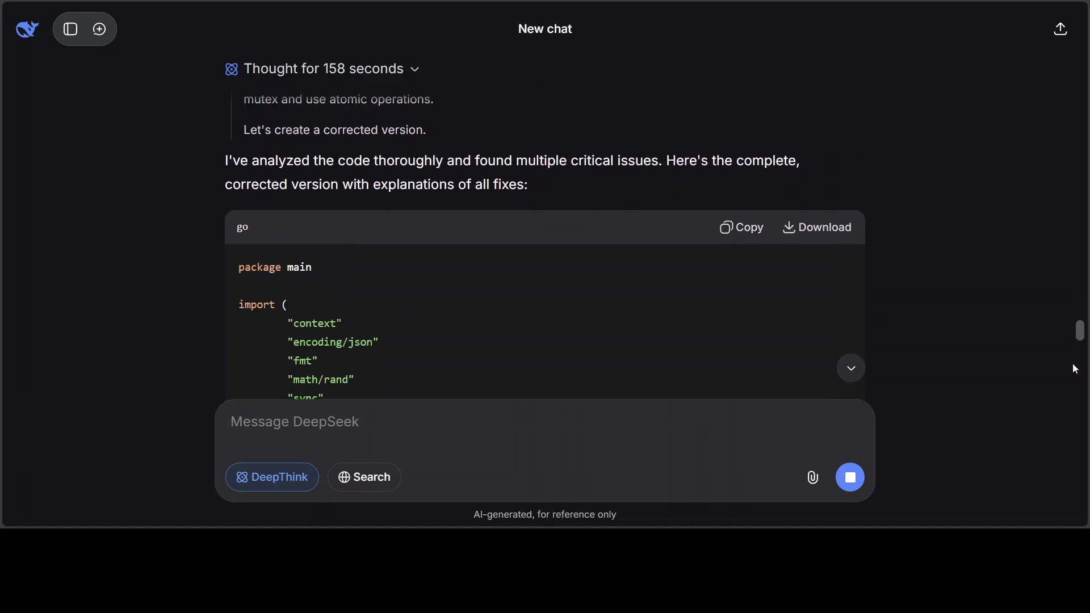
Step: Read through the corrected Go cache code and its 15 fixes, then start a new chat
drag(1083, 342, 1086, 475)
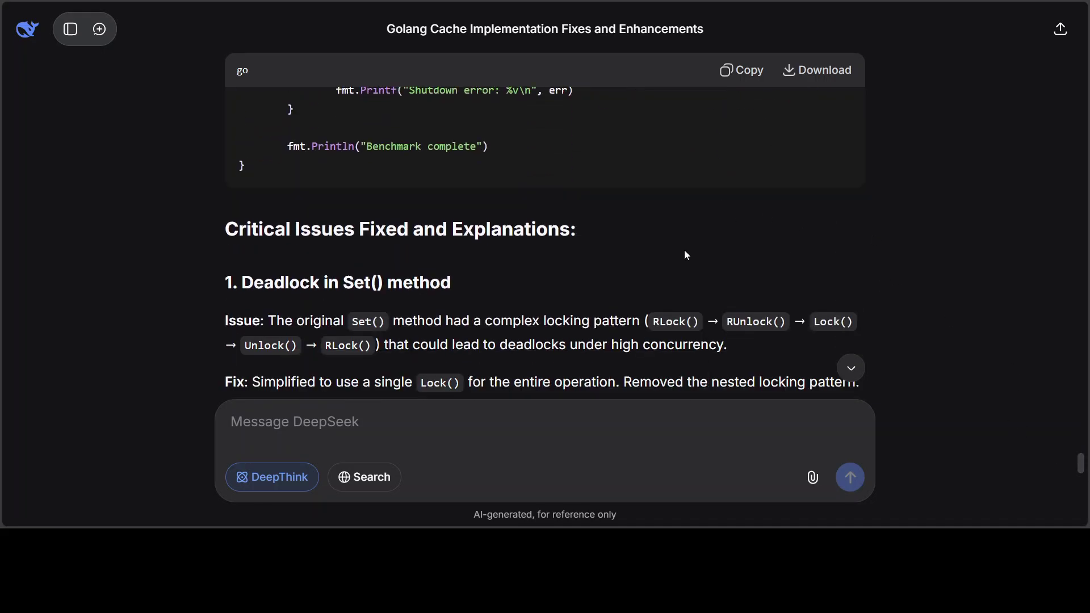
scroll(685, 251, down, 5)
scroll(683, 251, down, 15)
scroll(684, 256, down, 7)
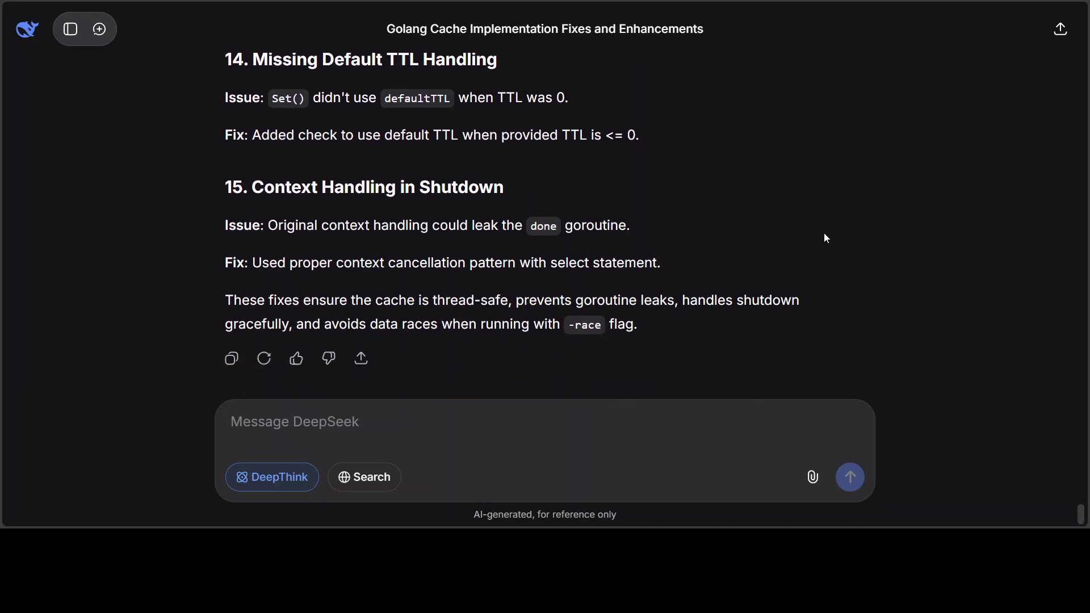
click(100, 29)
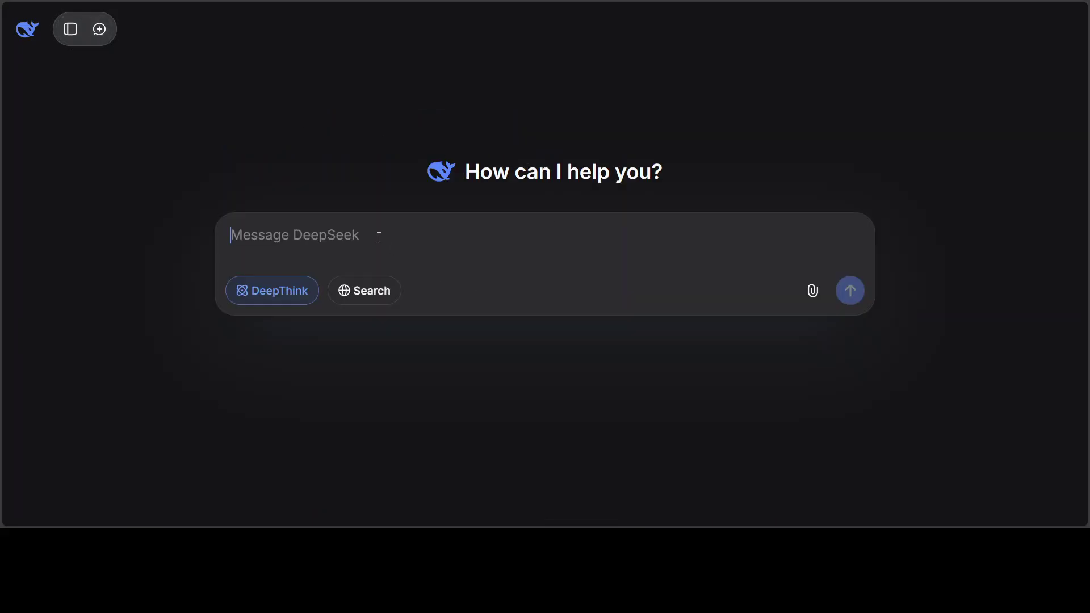
Step: Paste the philosophers prompt pairing 'What is life?' quotes with blank 'What is Wife?' answers
text(What is life? • Dostoevsky: It’s hell. • Socrates: It’s a test. • Aristotle: It’s the mind. • Nietzsche: It’s power. • Freud: It’s death. • Schopenhauer: It’s suffering. • Einstein: It’s knowledge. • Stephen Hawking: It’s hope. • Fahd Mirza: It’s membership to my channel.  Now tell me what would above philosophers say about following? (keep answer short like above) What is Wife? • Dostoevsky: • Socrates: • Aristotle: • Nietzsche: • Freud: • Schopenhauer: • Einstein: • Stephen Hawking: • Fahd Mirza:)
scroll(485, 244, up, 5)
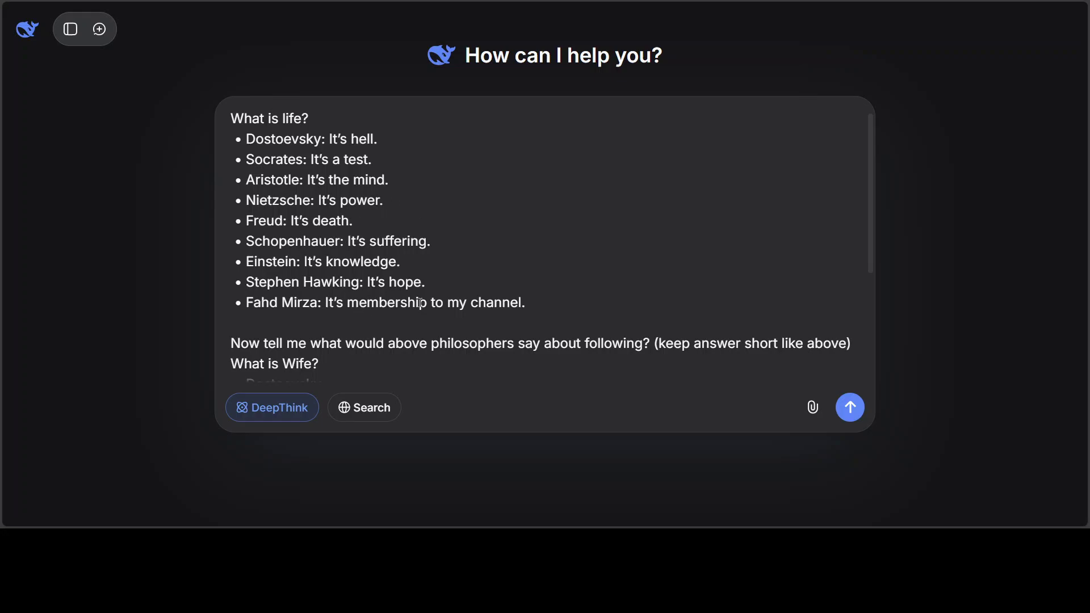
scroll(528, 263, down, 1)
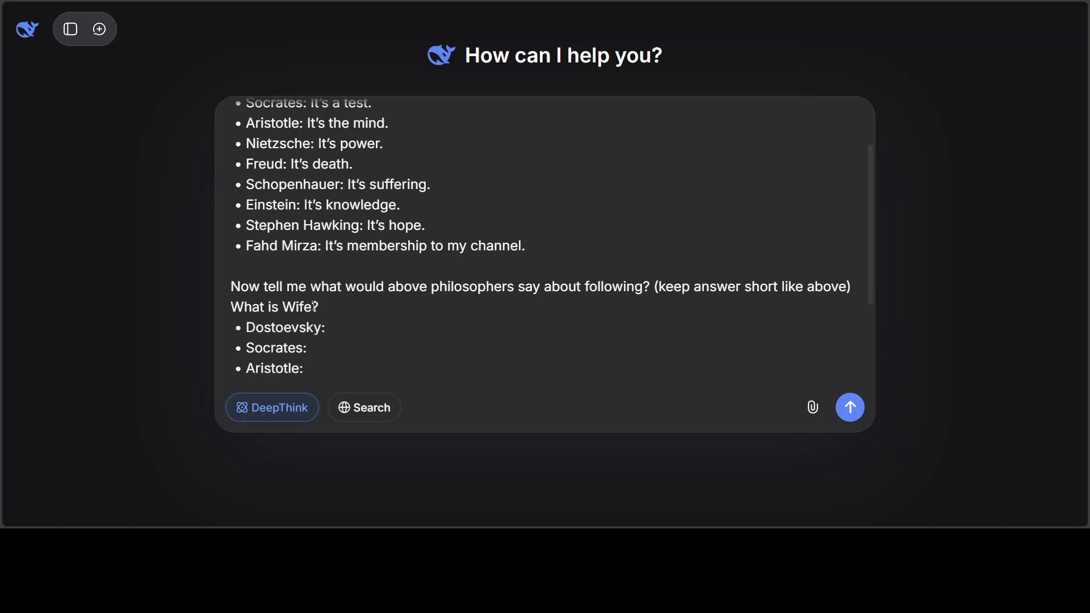
scroll(360, 262, up, 1)
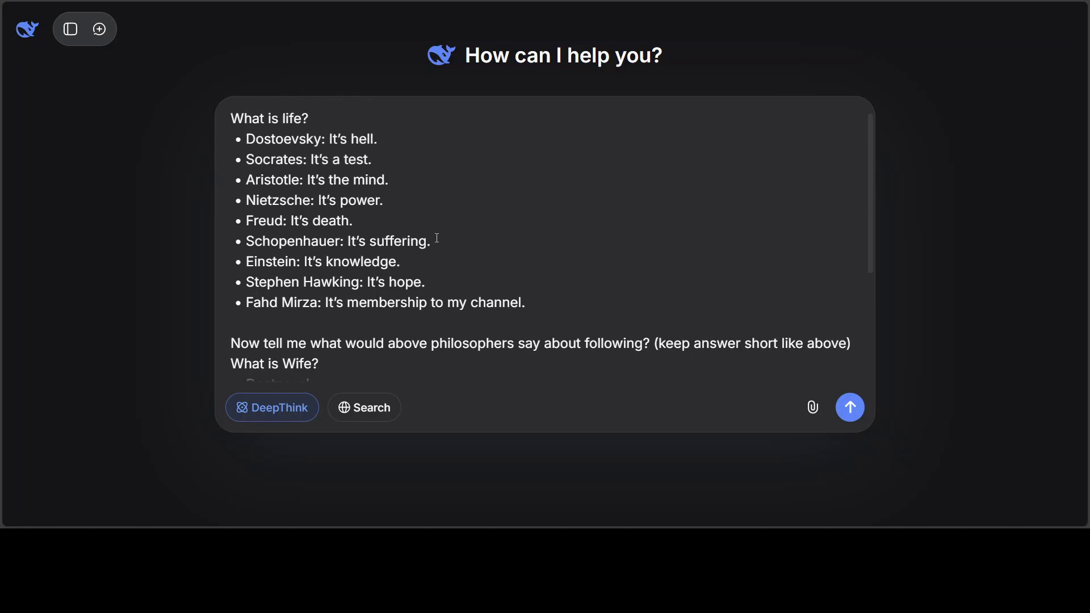
scroll(361, 267, down, 3)
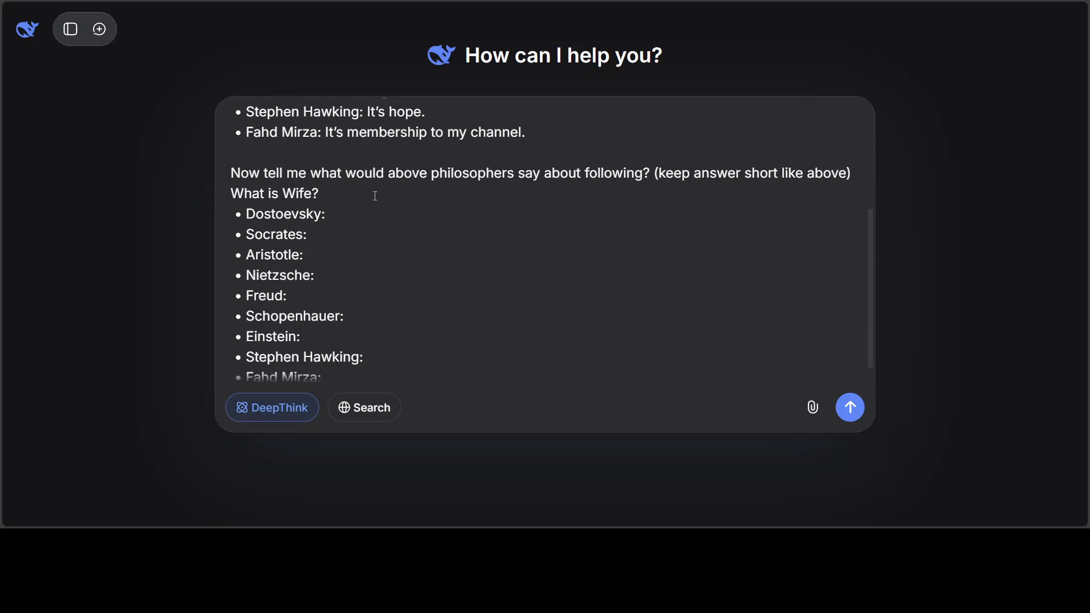
scroll(381, 202, down, 1)
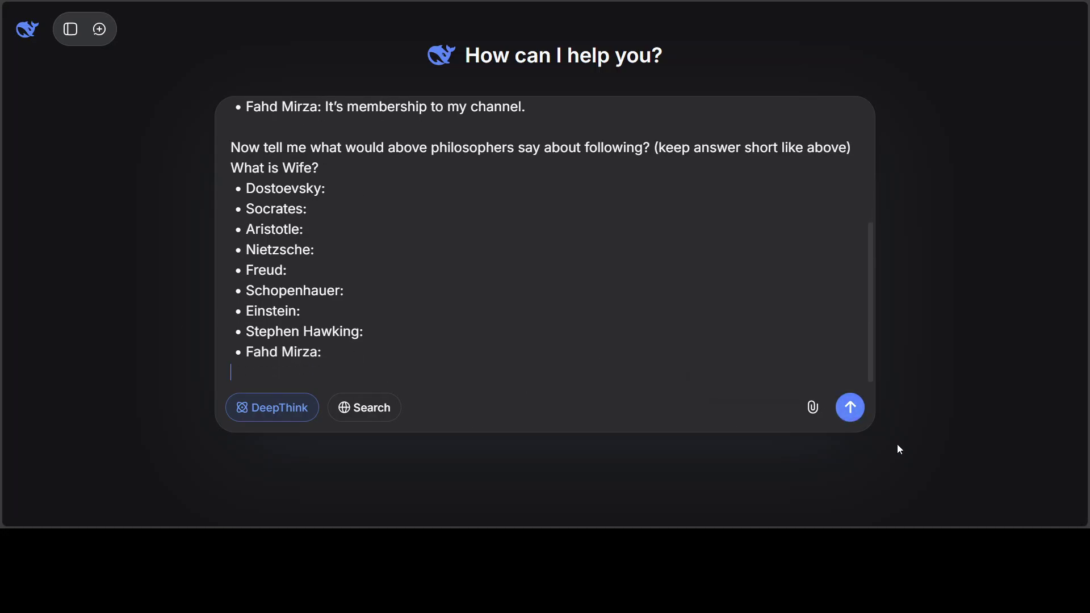
Step: Submit the philosophers prompt, then open the YouTube channel linked in the X profile bio
click(852, 410)
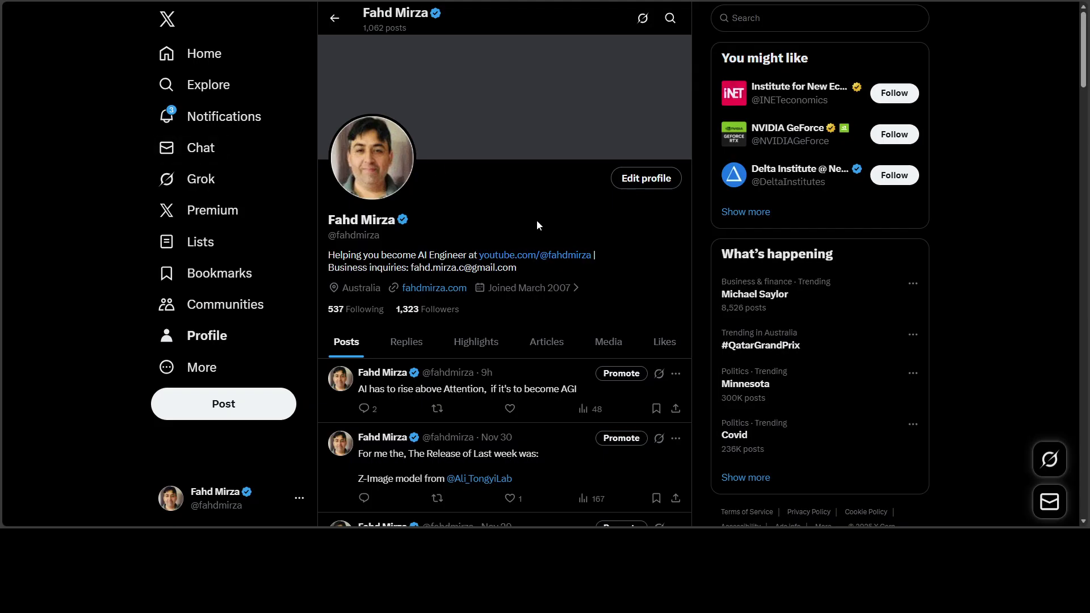
click(577, 253)
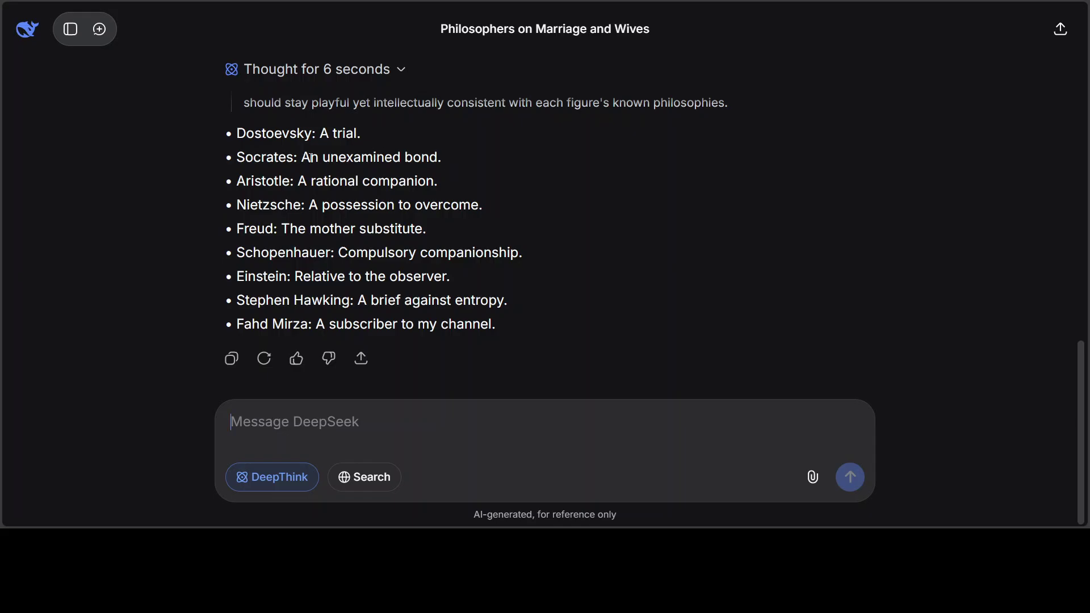
Step: Highlight parts of Socrates', Aristotle's, Nietzsche's and Freud's 'What is Wife?' answers
drag(311, 157, 421, 159)
drag(334, 182, 418, 183)
drag(261, 181, 406, 182)
drag(330, 205, 447, 208)
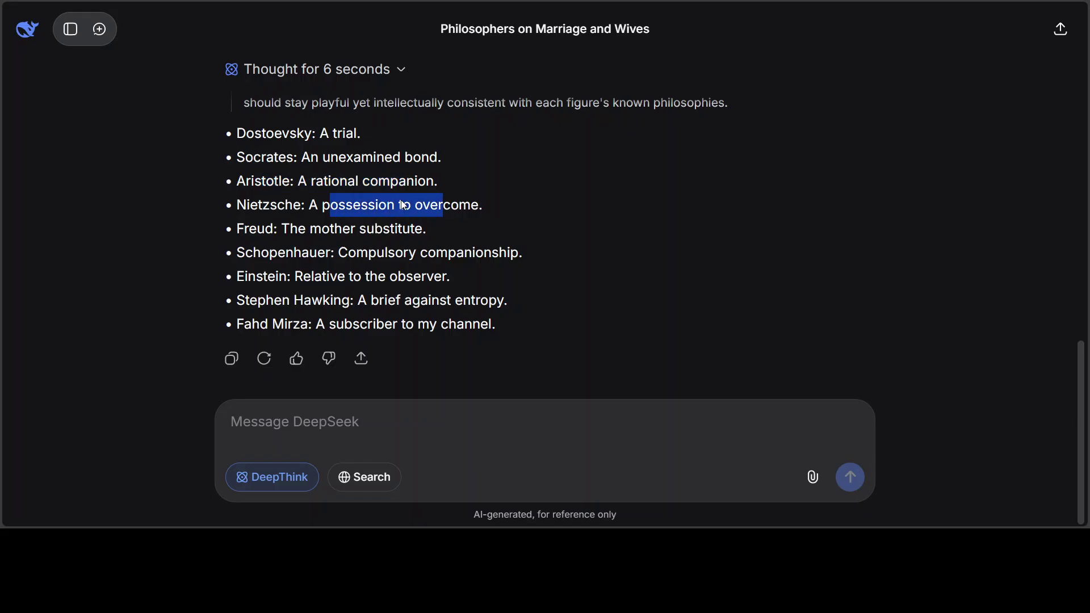
click(400, 242)
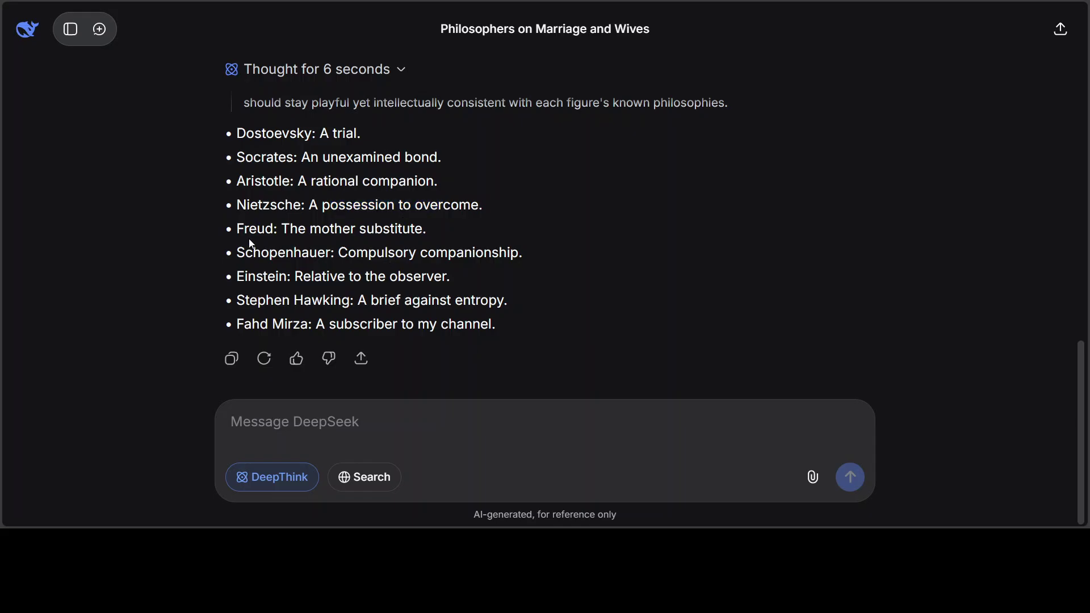
drag(251, 232, 432, 239)
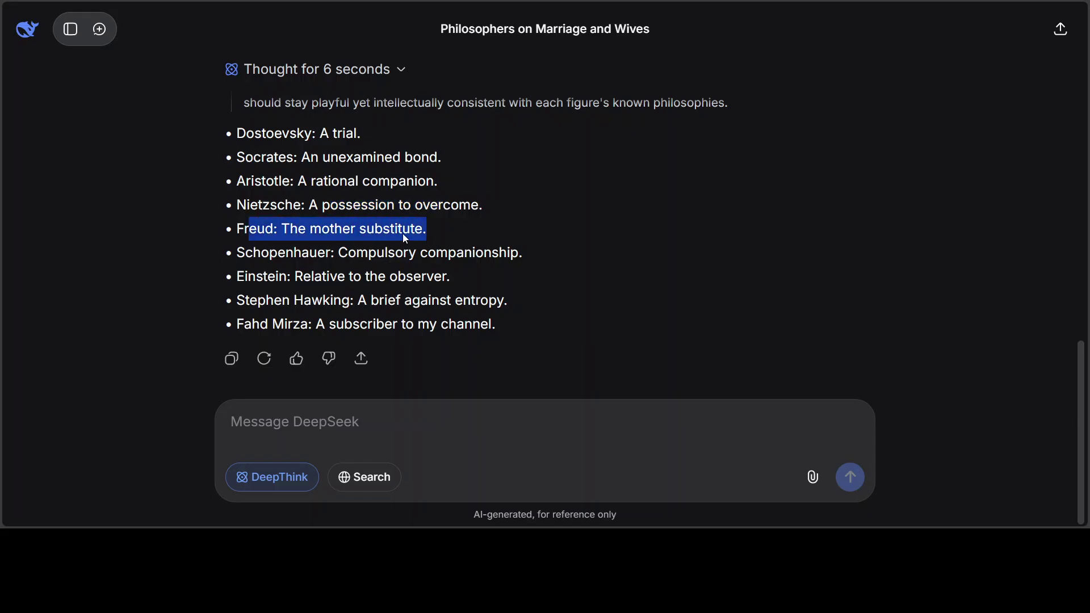
click(352, 228)
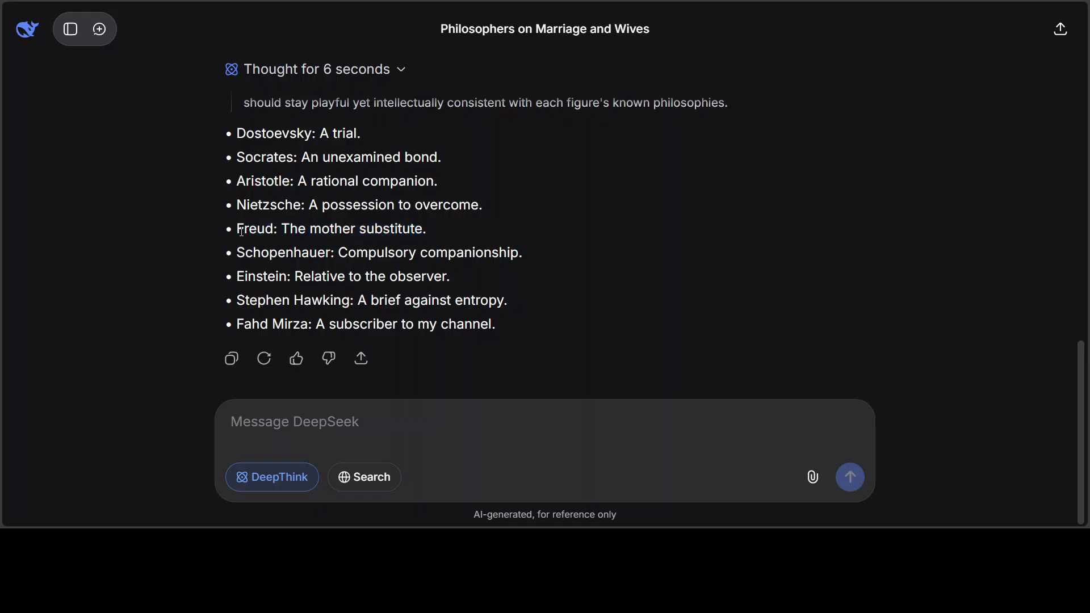
Step: Highlight the Freud, Einstein, Stephen Hawking and final lines, then start a new empty chat
drag(233, 230, 451, 237)
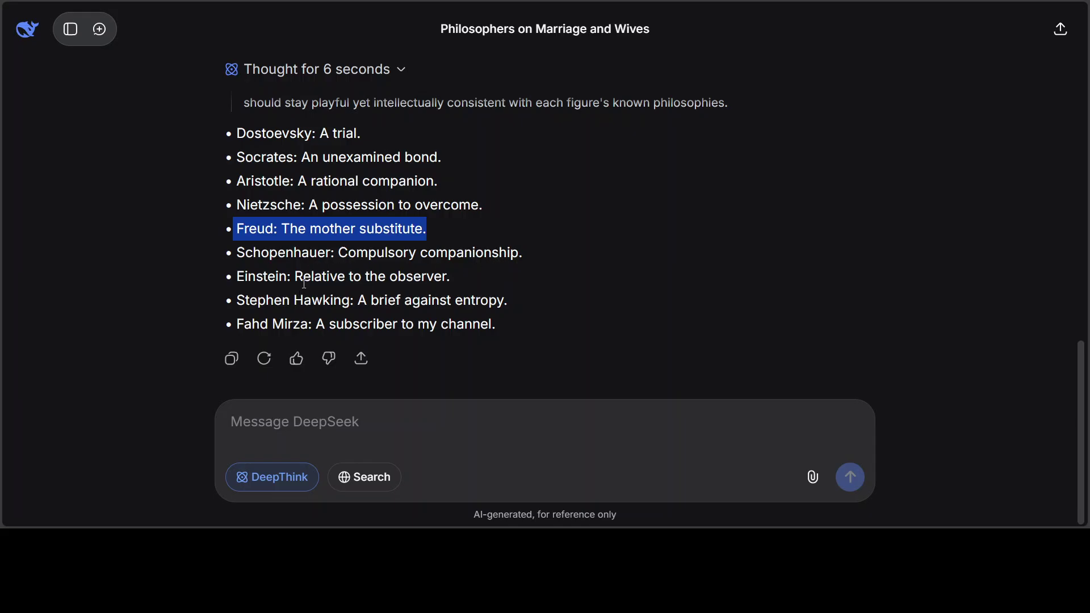
drag(305, 283, 447, 281)
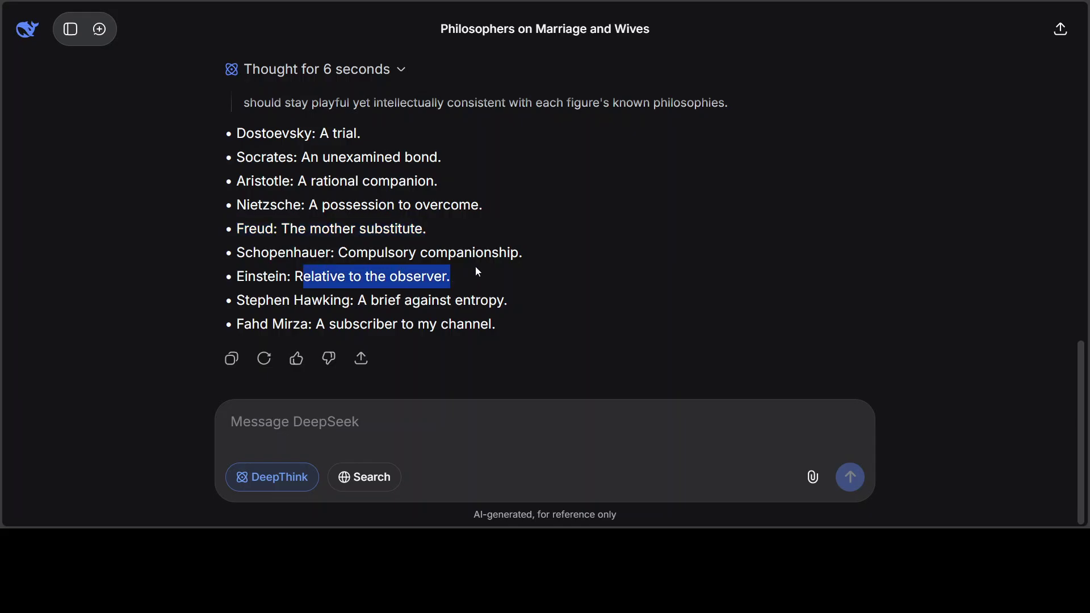
click(368, 276)
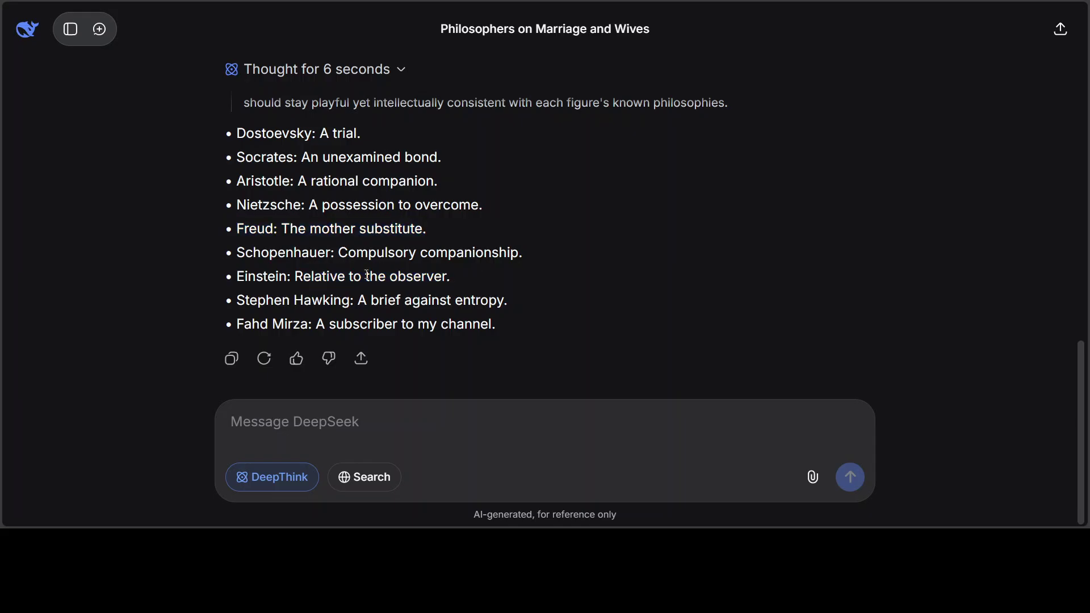
drag(263, 298, 461, 301)
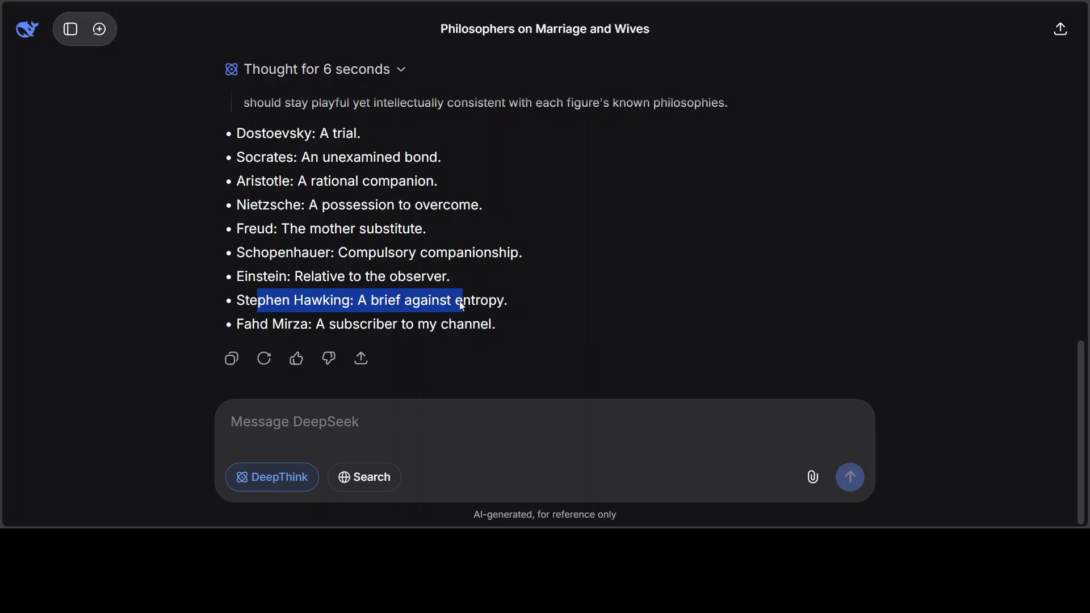
click(335, 302)
drag(252, 324, 518, 328)
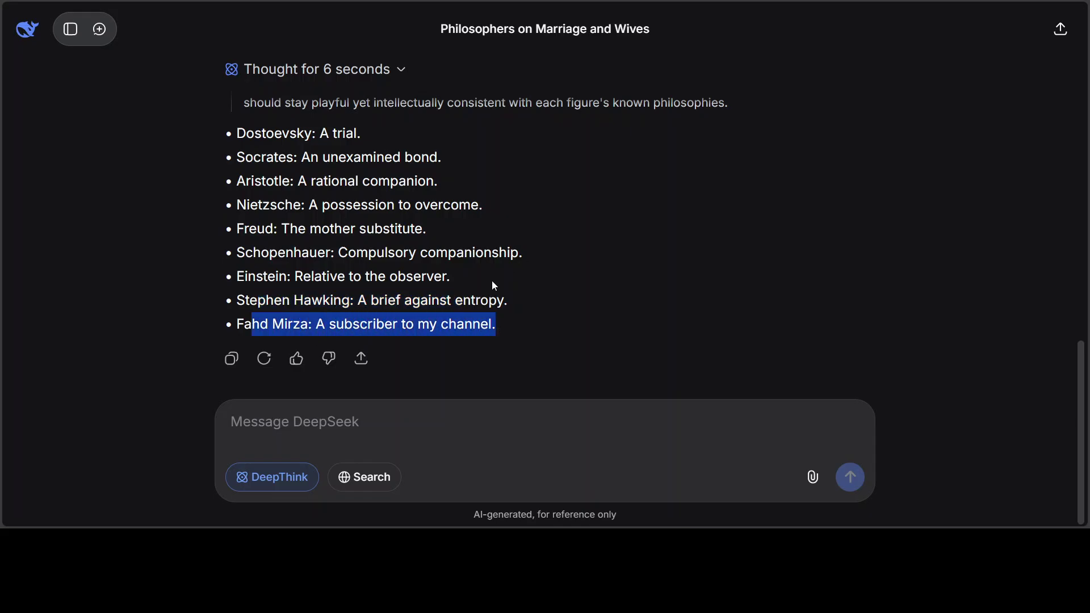
click(391, 319)
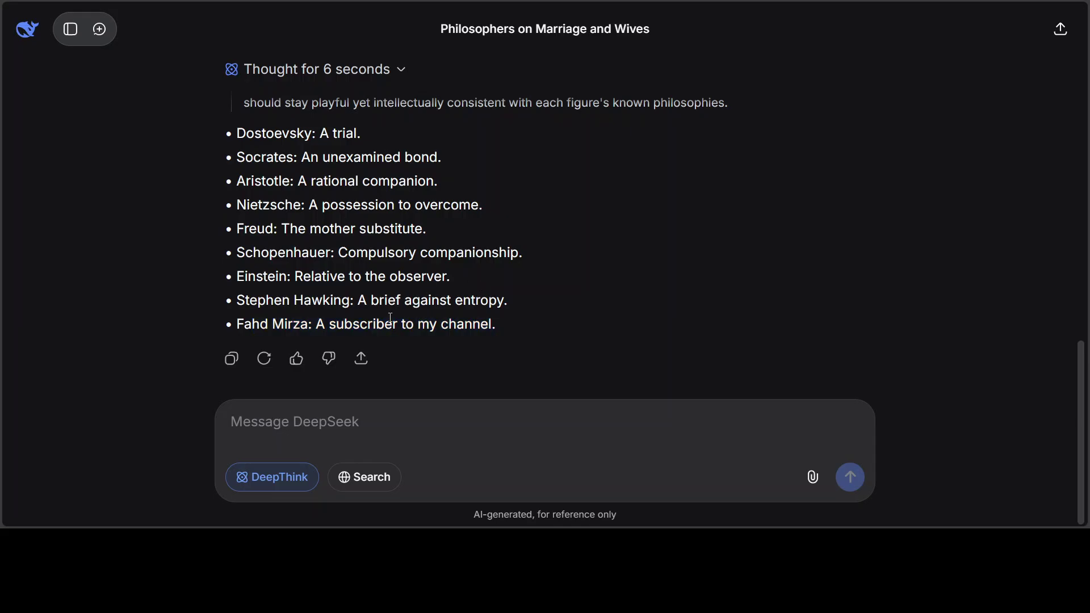
key(ctrl+j)
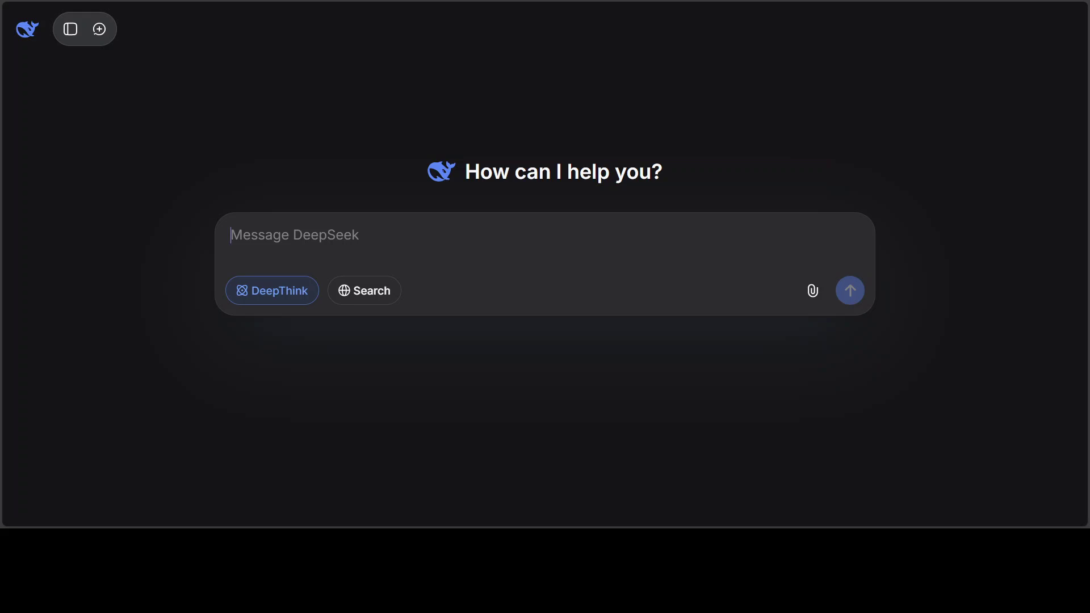
Step: Paste the prime-between-n²-and-(n+1)² prove-or-disprove prompt and send it to DeepSeek
text(Prove or disprove: For all positive integers n ≥ 3, there exists a prime p such that n² < p < (n+1)².  If true, provide a rigorous proof. If false, find the smallest counterexample and explain why no such prime exists for that n.)
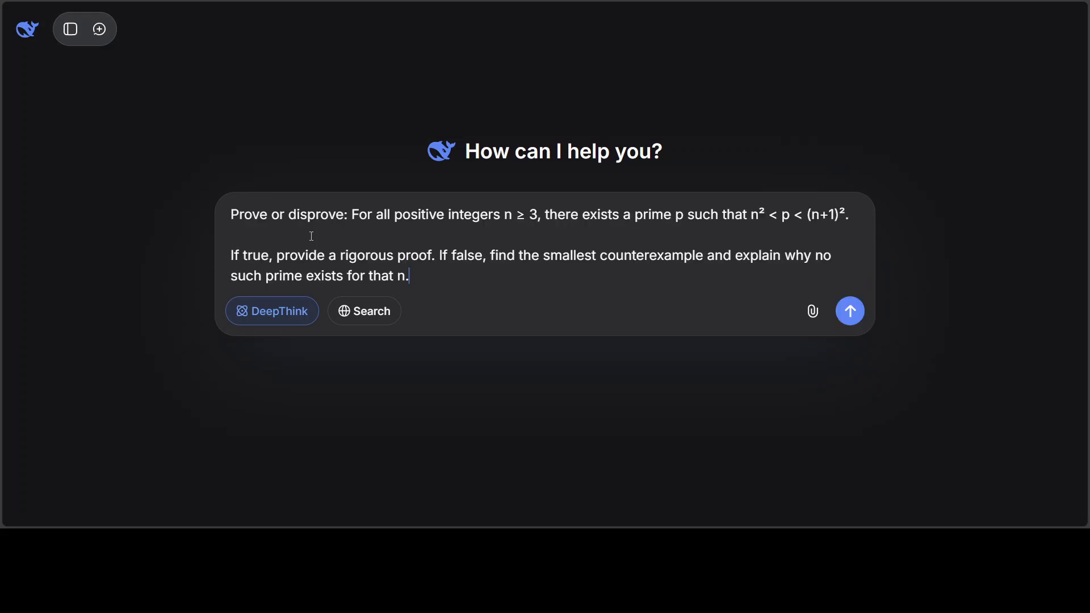
click(850, 316)
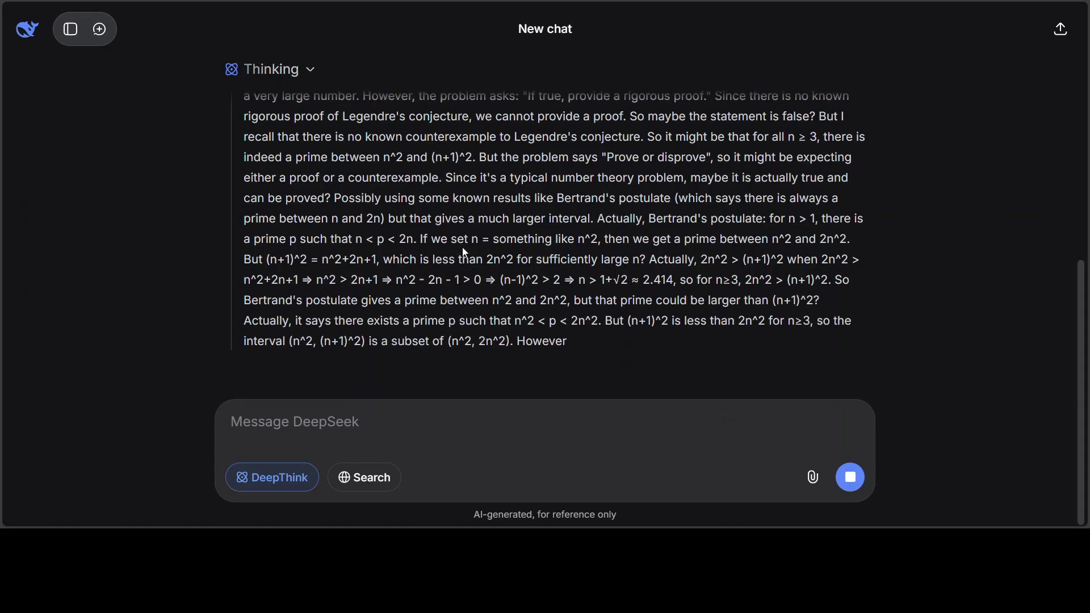
scroll(483, 247, up, 10)
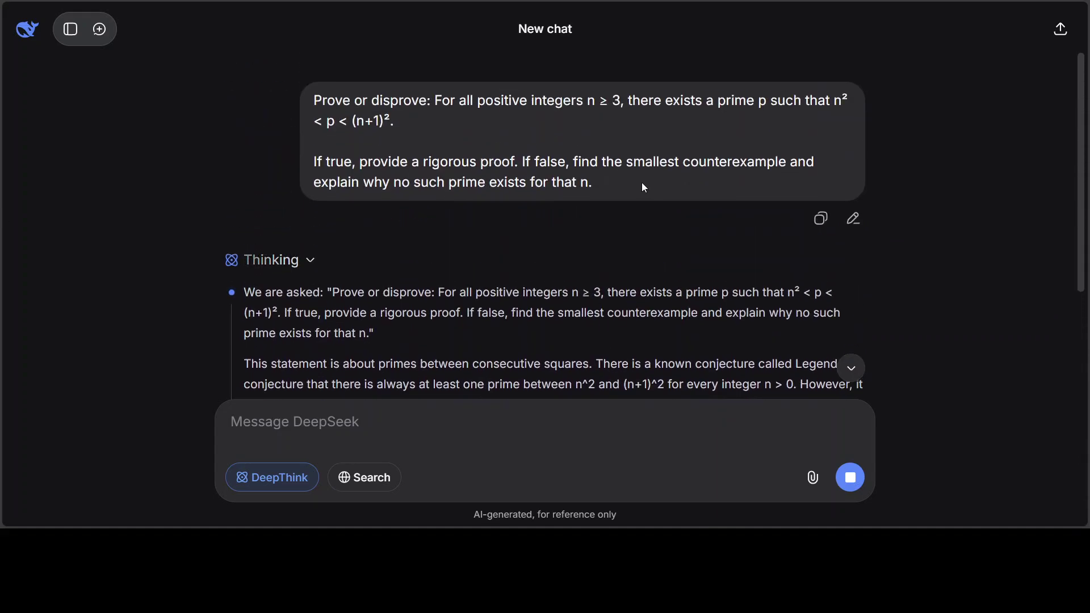
scroll(635, 184, down, 10)
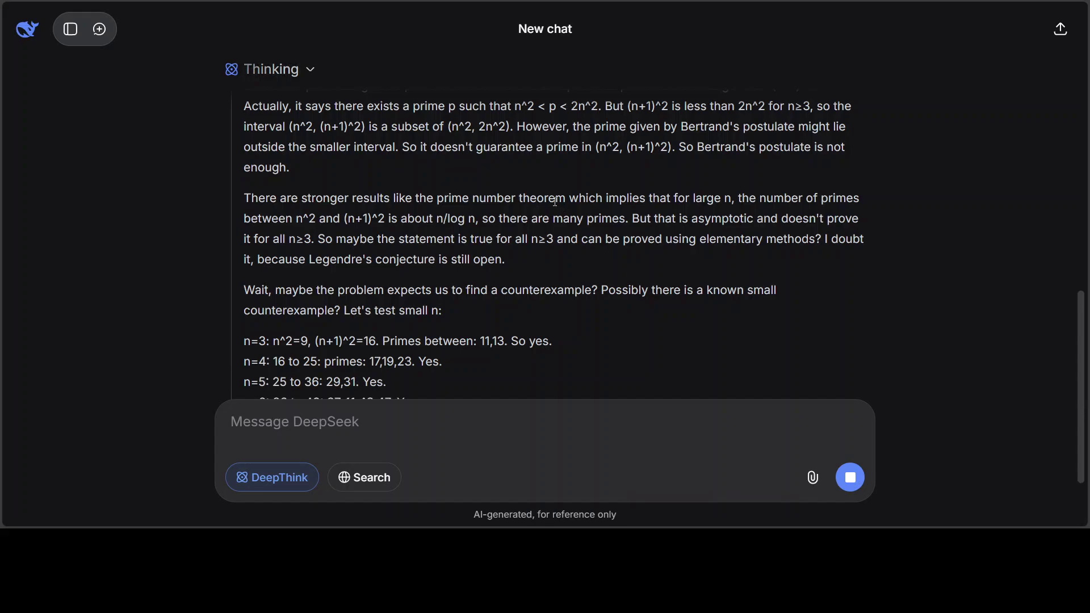
drag(247, 292, 485, 310)
scroll(442, 291, down, 4)
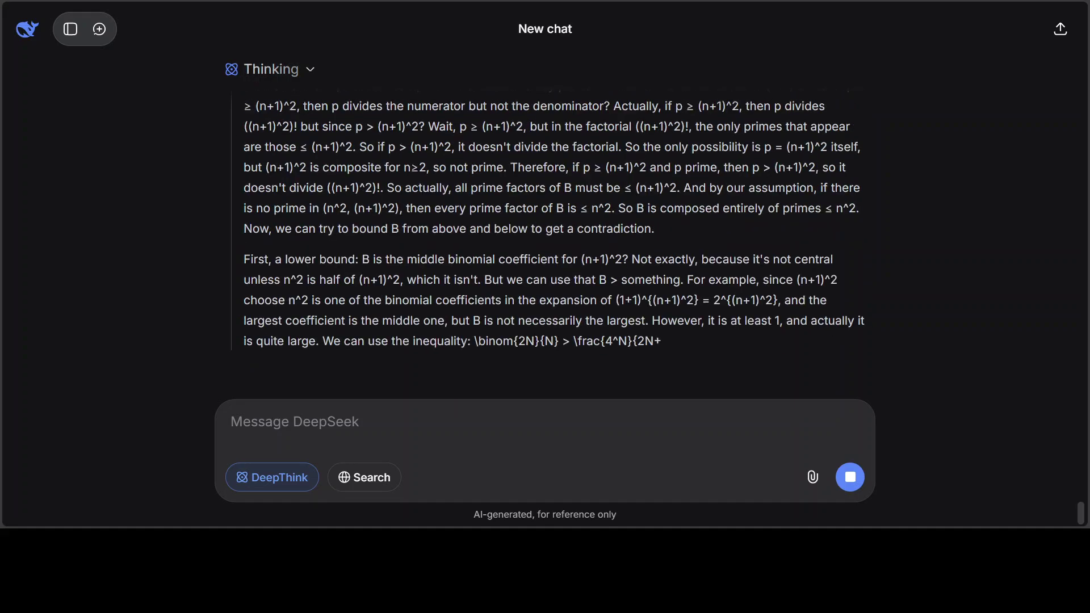
scroll(545, 238, up, 3)
scroll(545, 239, up, 10)
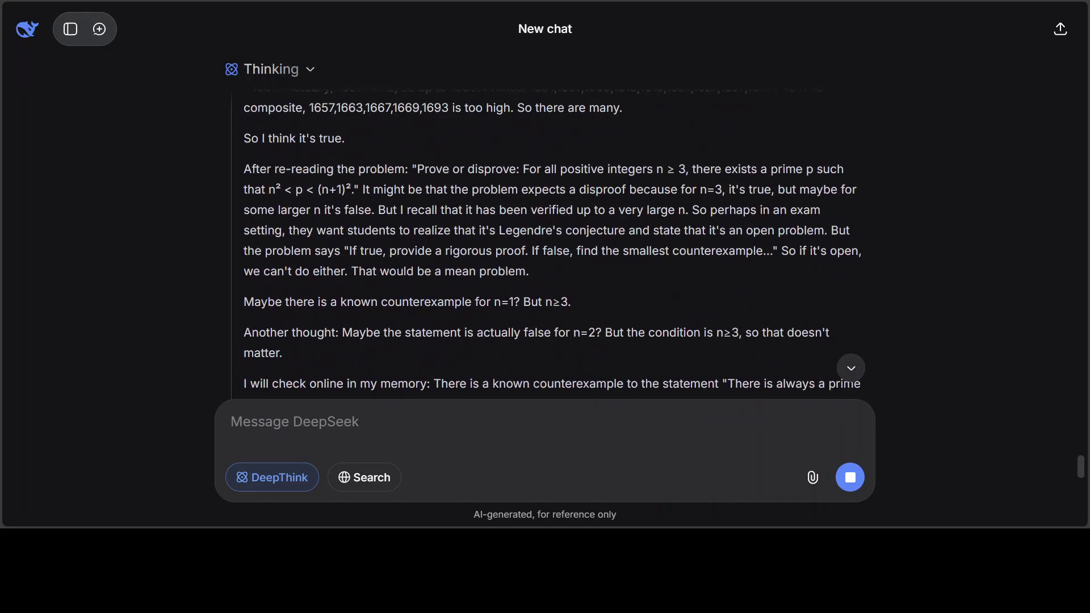
scroll(545, 238, up, 12)
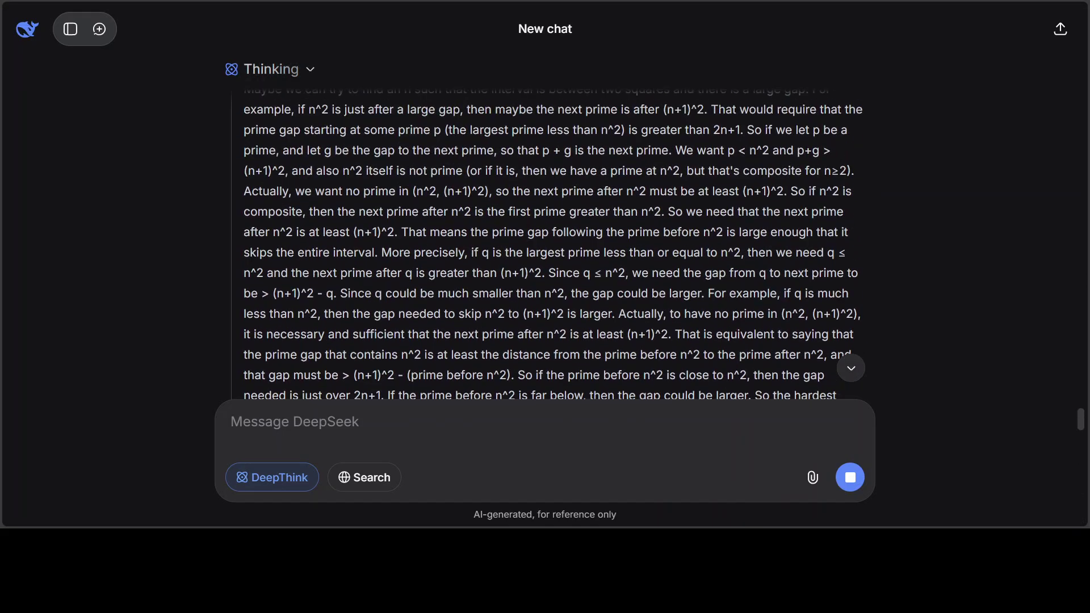
scroll(545, 238, up, 4)
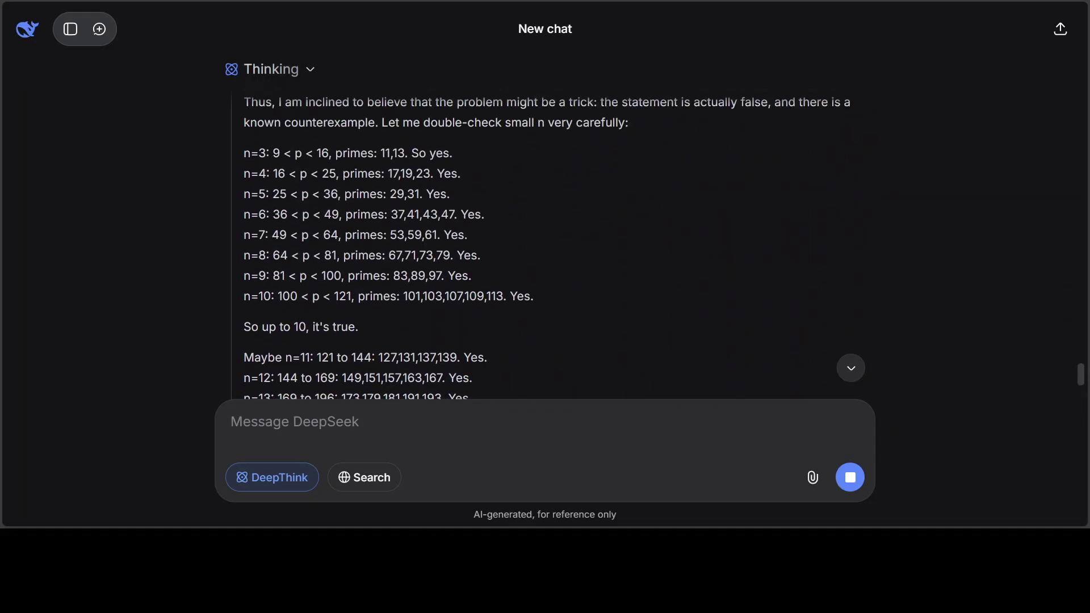
scroll(545, 238, down, 10)
scroll(545, 239, down, 12)
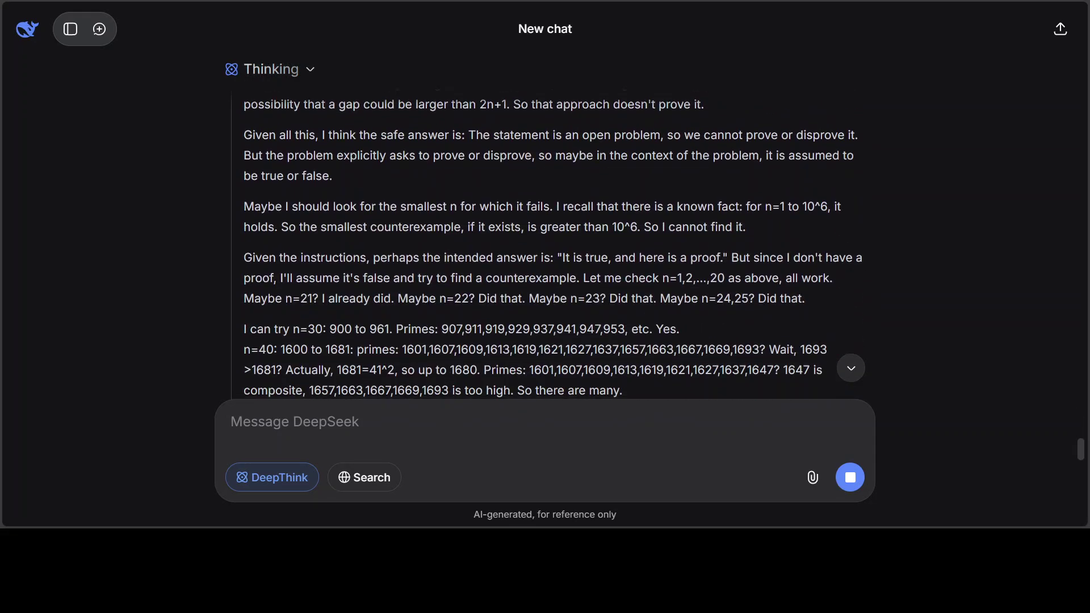
scroll(545, 239, down, 9)
scroll(545, 238, up, 7)
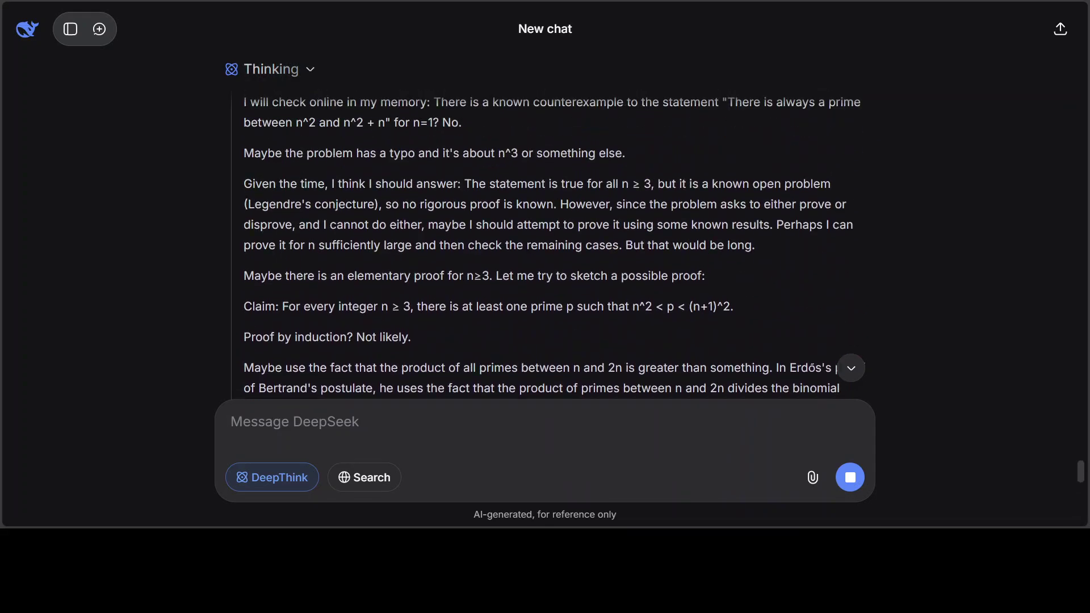
scroll(545, 238, down, 15)
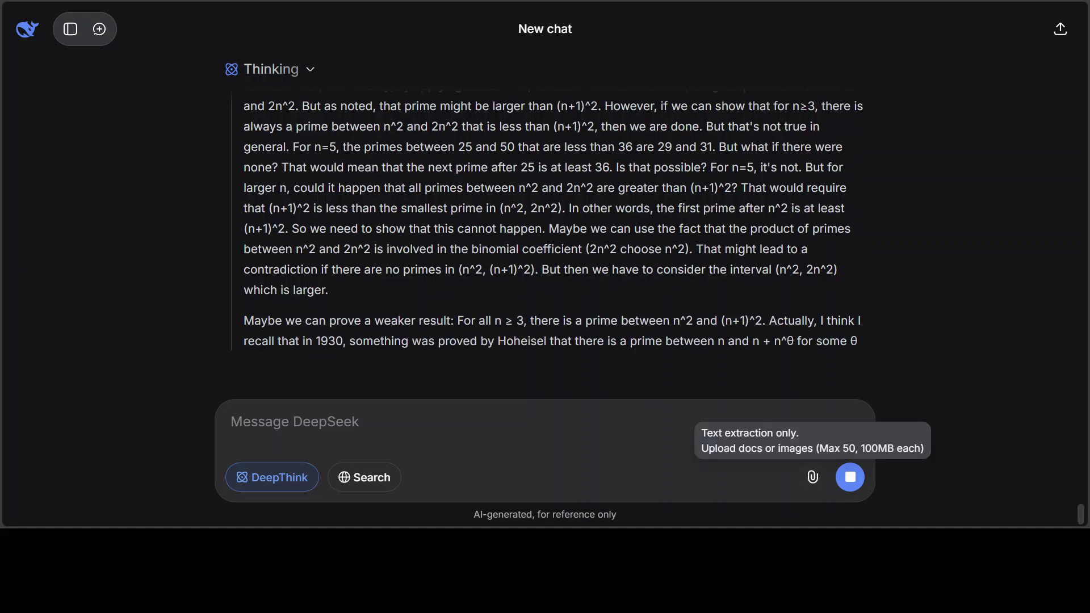
Step: Stop the current reasoning and send the 'We suffer more in imagination than in reality' translation prompt in a new chat
click(855, 480)
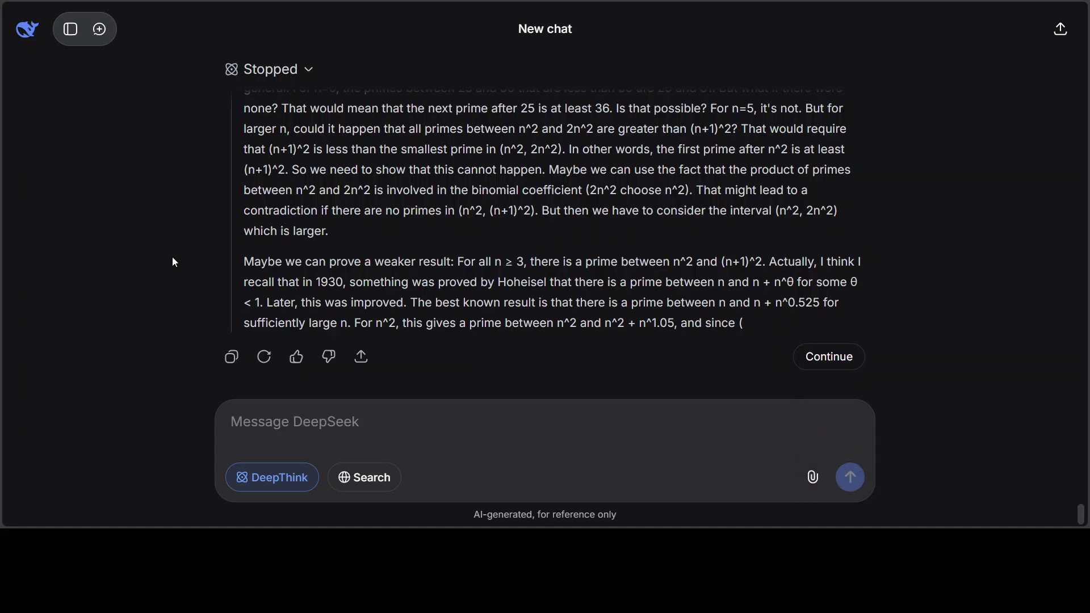
click(99, 29)
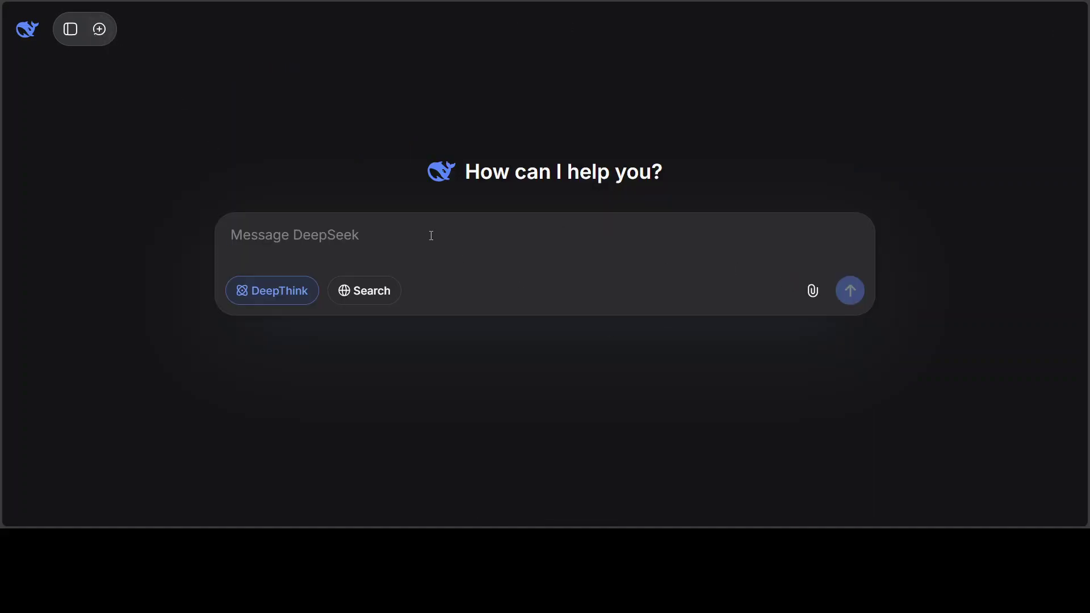
key(ctrl+v)
scroll(533, 268, up, 4)
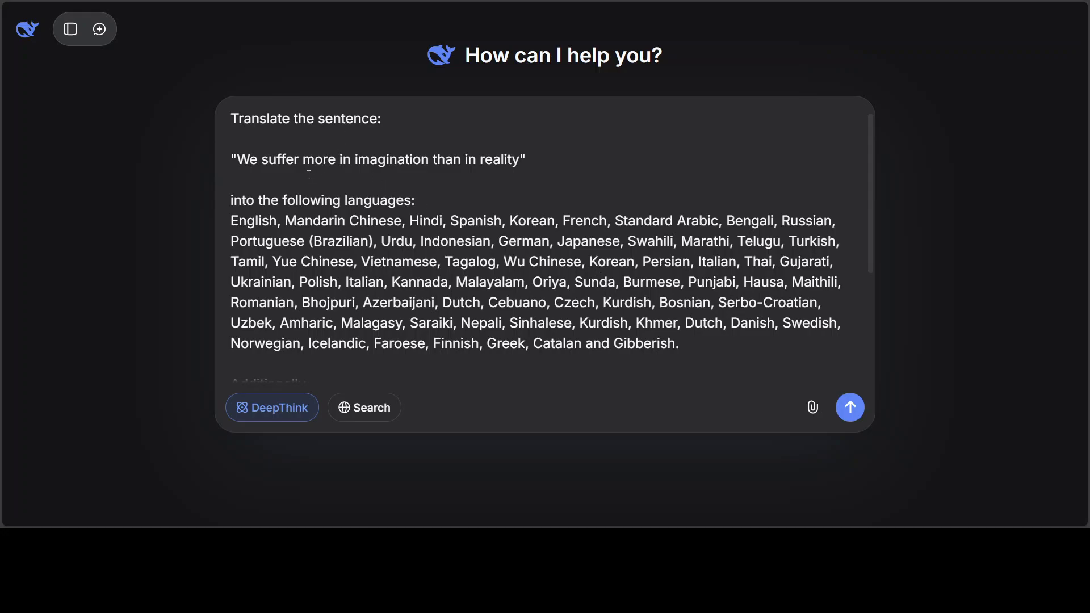
click(848, 423)
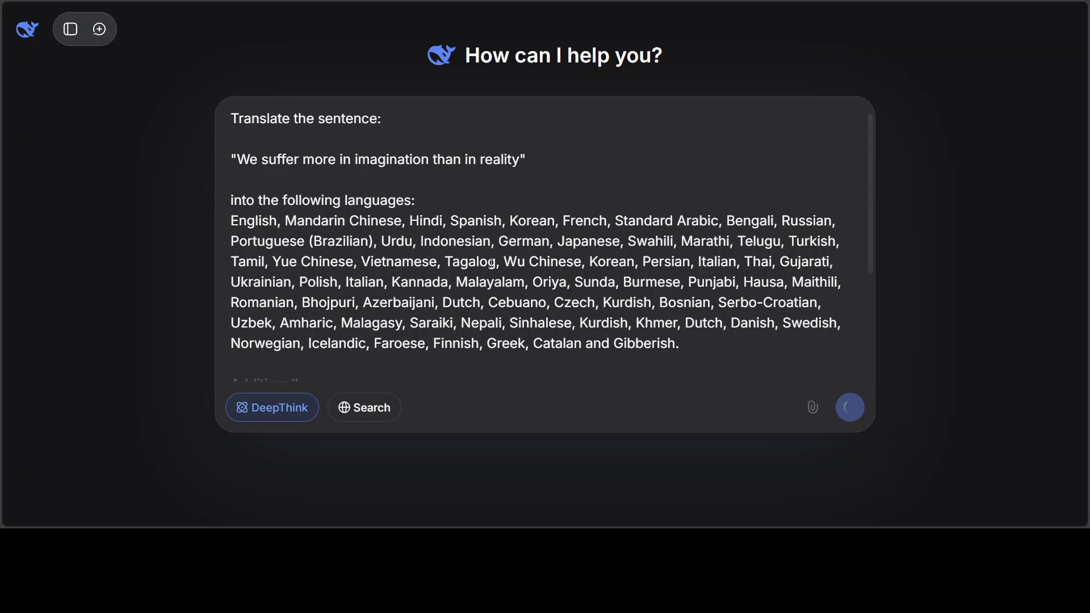
Step: Scroll the streaming reply and collapse the 'Thought for 6 seconds' reasoning block
scroll(562, 224, up, 5)
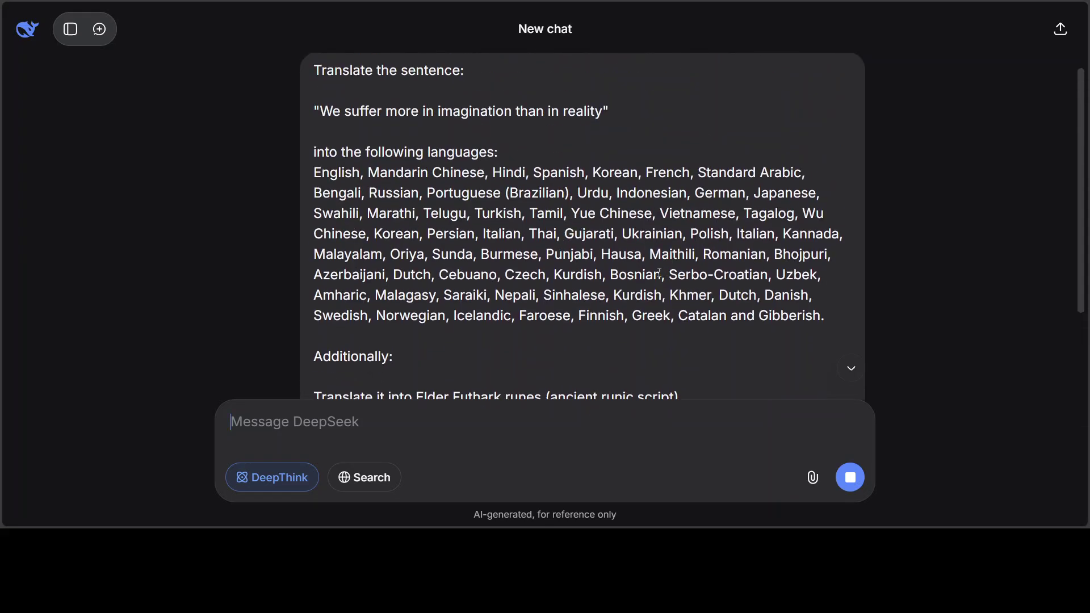
scroll(632, 250, down, 3)
scroll(633, 251, down, 2)
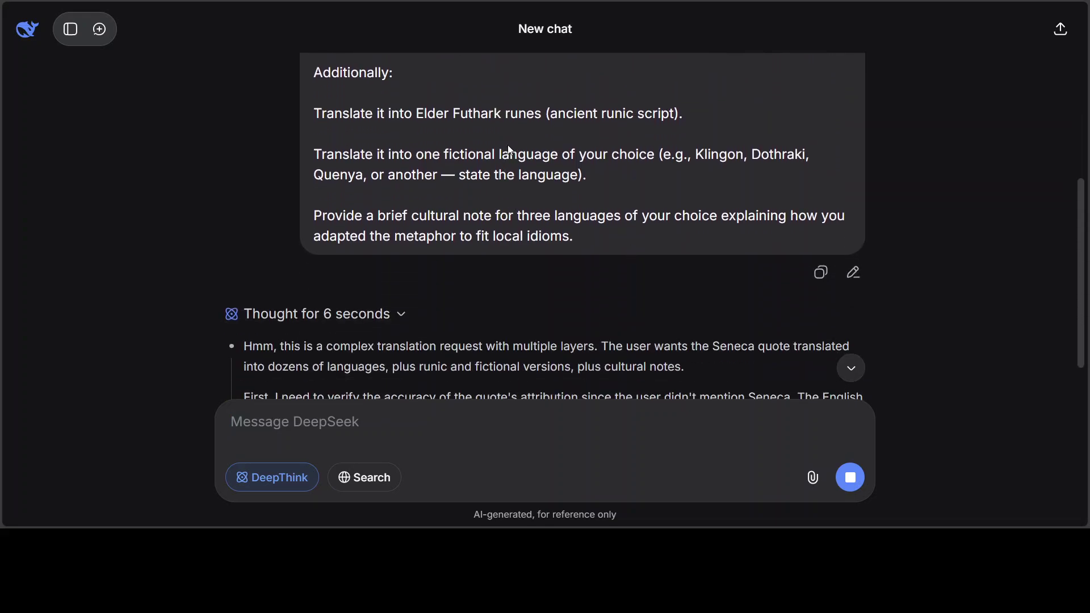
scroll(507, 143, down, 4)
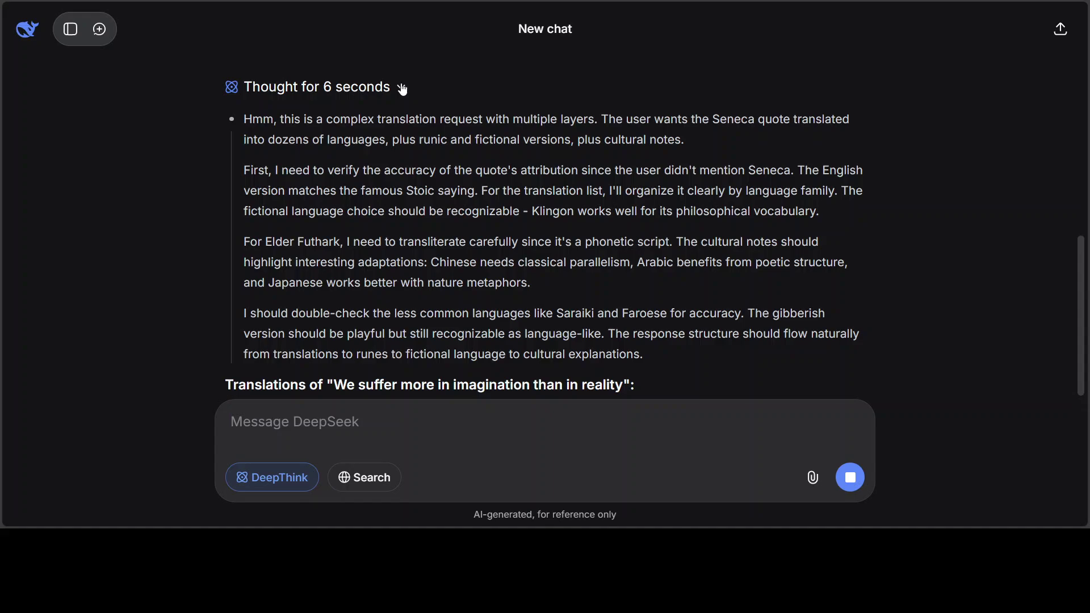
click(401, 88)
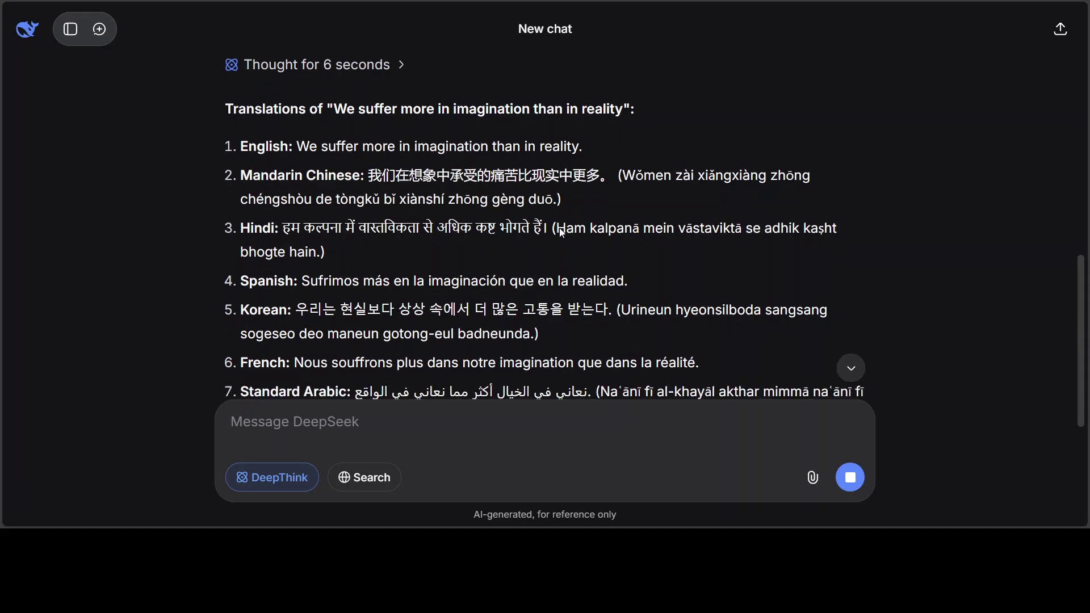
Step: Scroll down the translation list as it streams in, through the Thai line
scroll(540, 210, down, 1)
scroll(521, 188, up, 1)
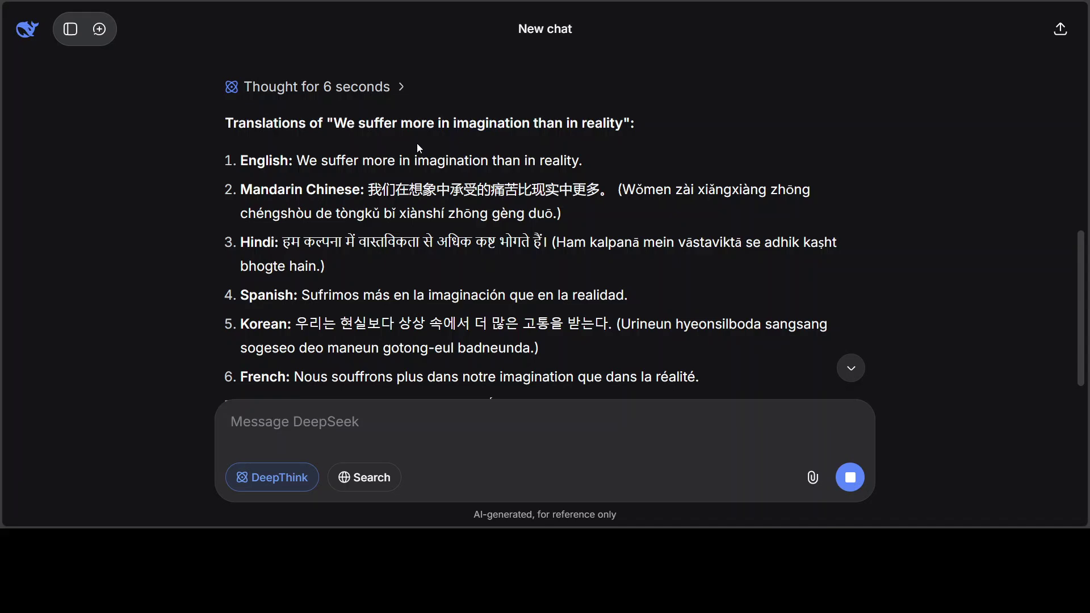
scroll(491, 187, down, 1)
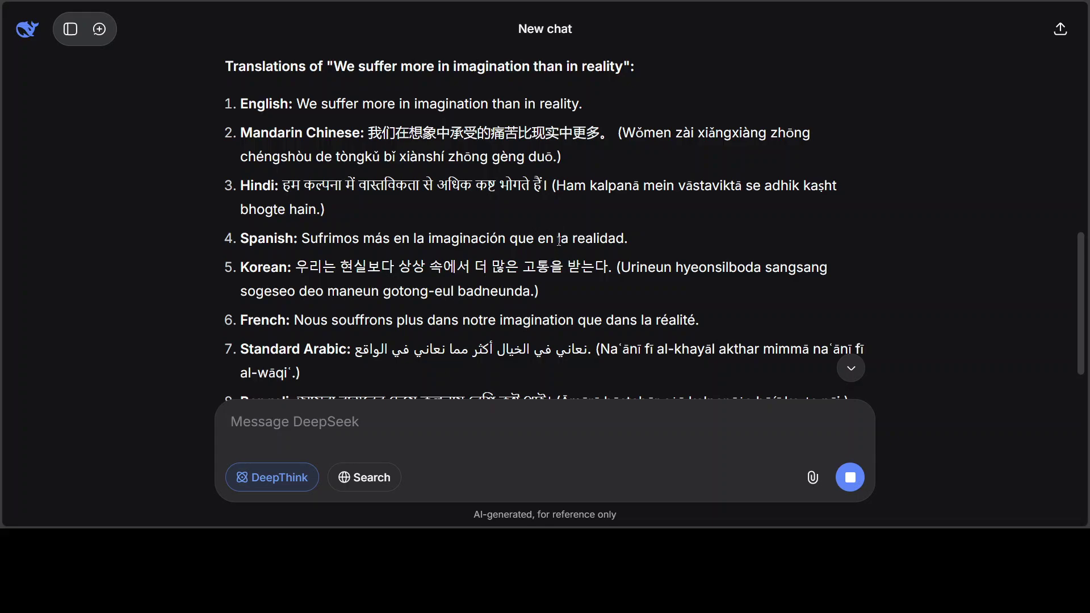
scroll(559, 240, down, 1)
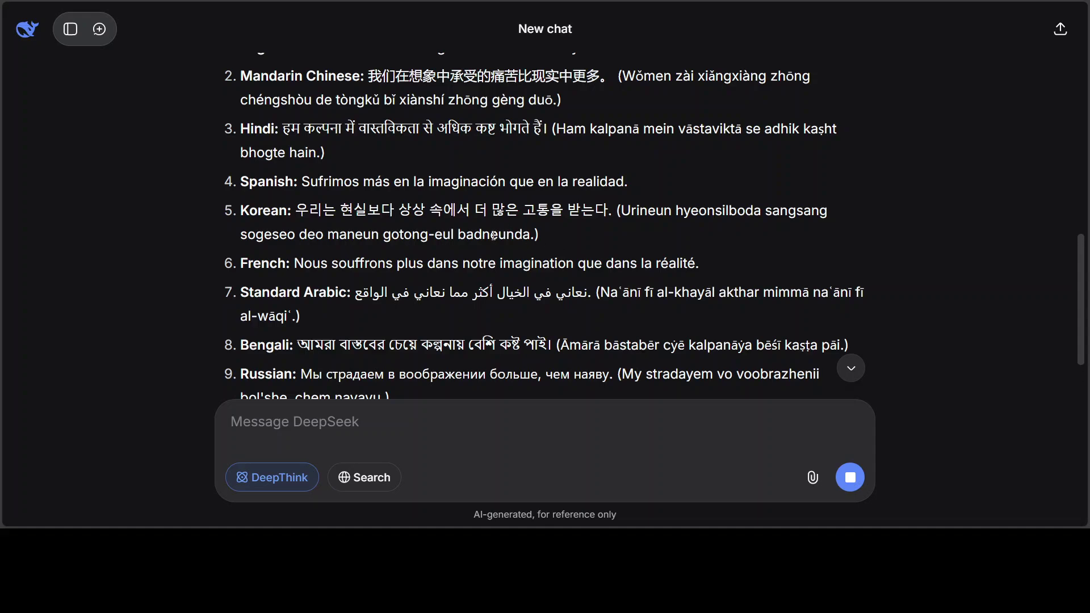
scroll(494, 235, down, 1)
scroll(493, 234, down, 2)
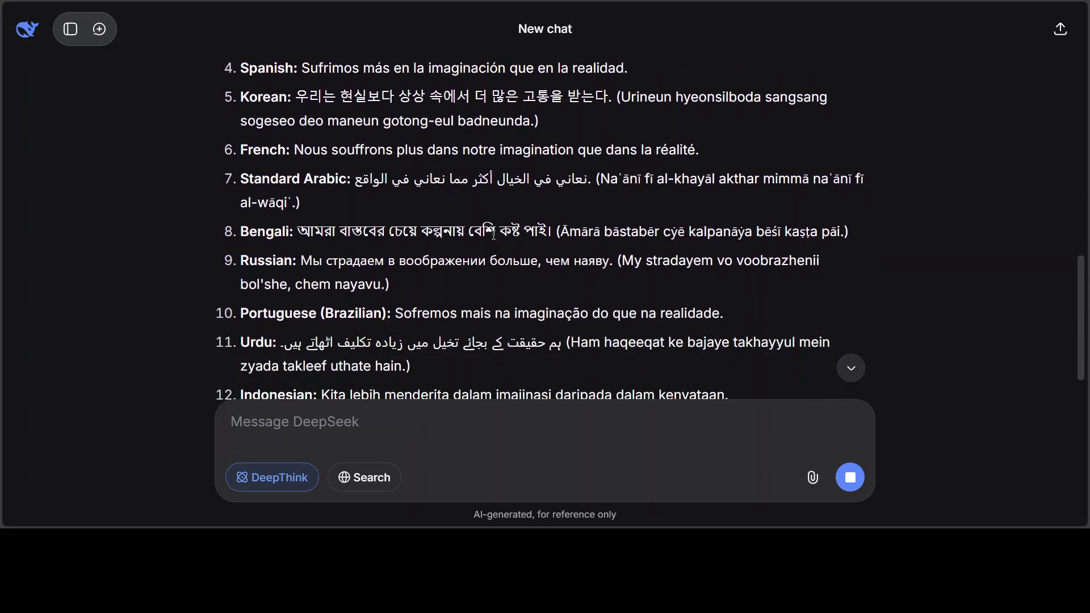
scroll(491, 234, down, 1)
scroll(491, 234, down, 1)
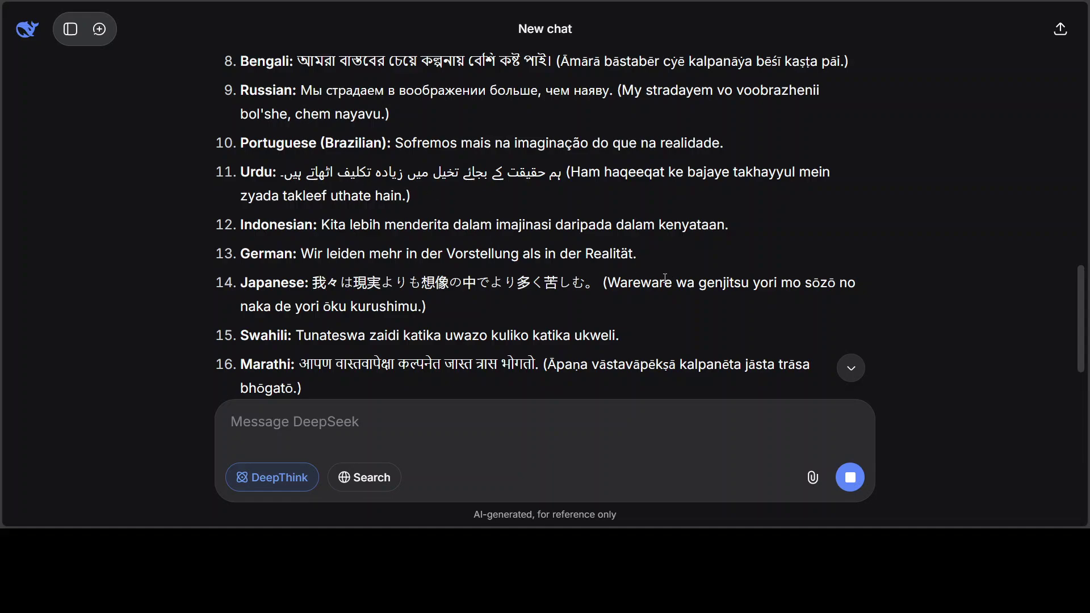
scroll(665, 278, down, 2)
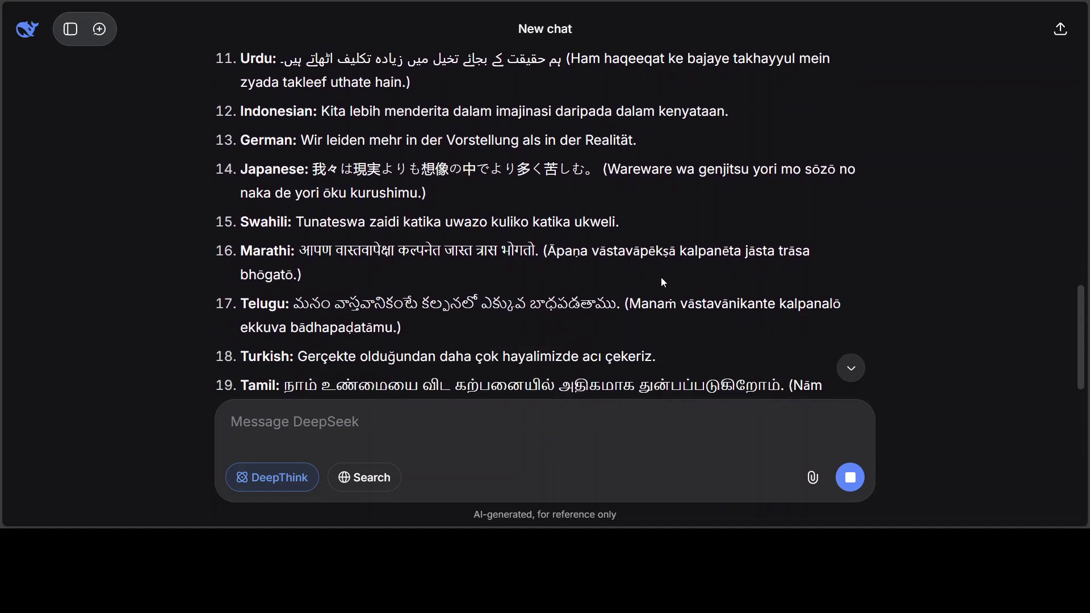
scroll(544, 256, down, 2)
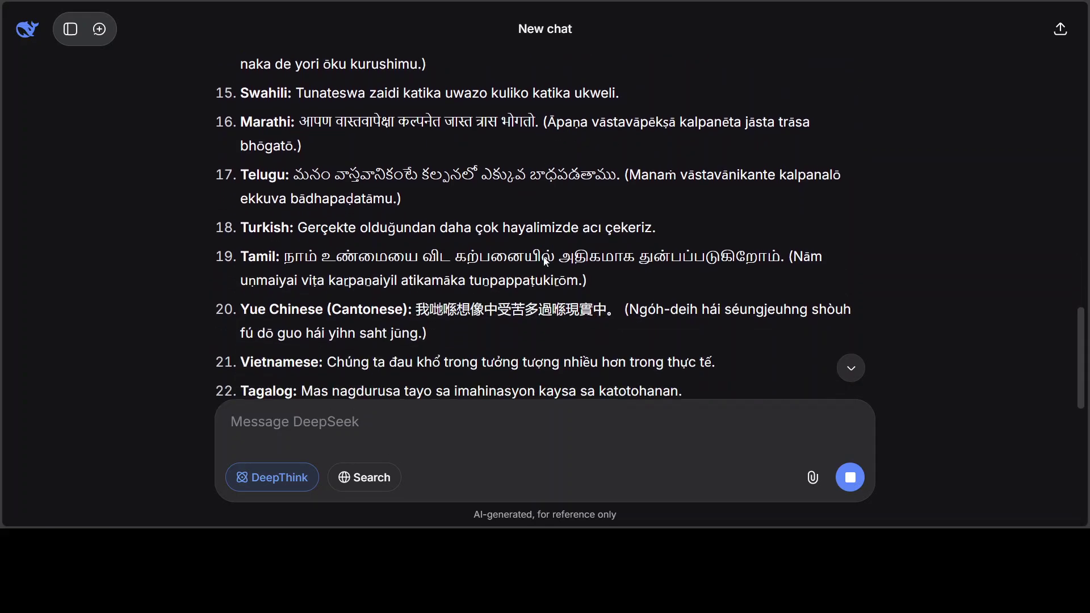
scroll(544, 256, down, 3)
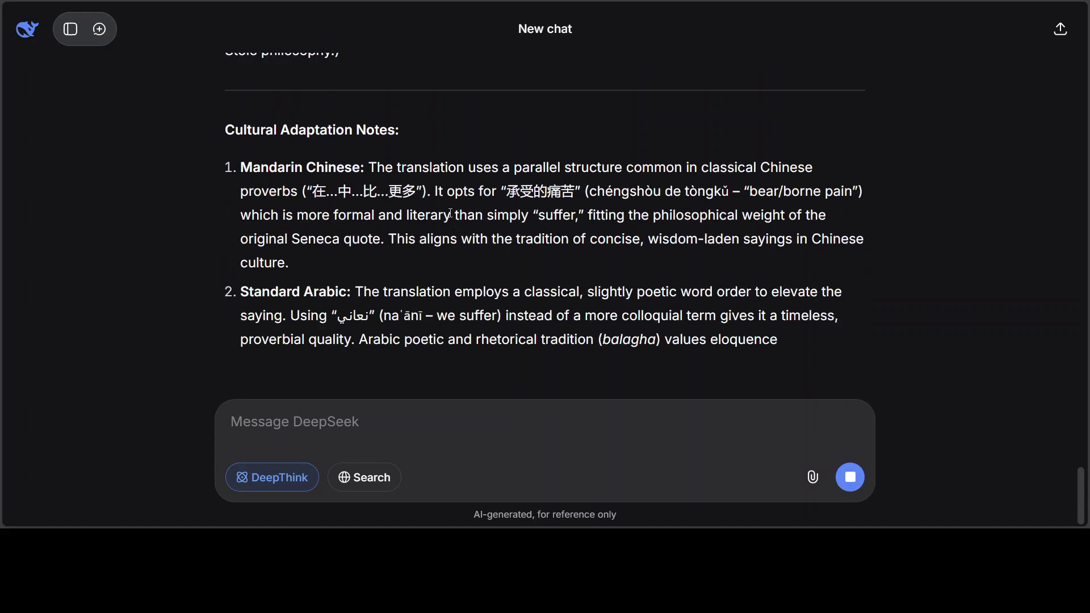
Step: Scroll through the cultural adaptation notes, past the Japanese note, to the end of the reply
scroll(562, 213, up, 2)
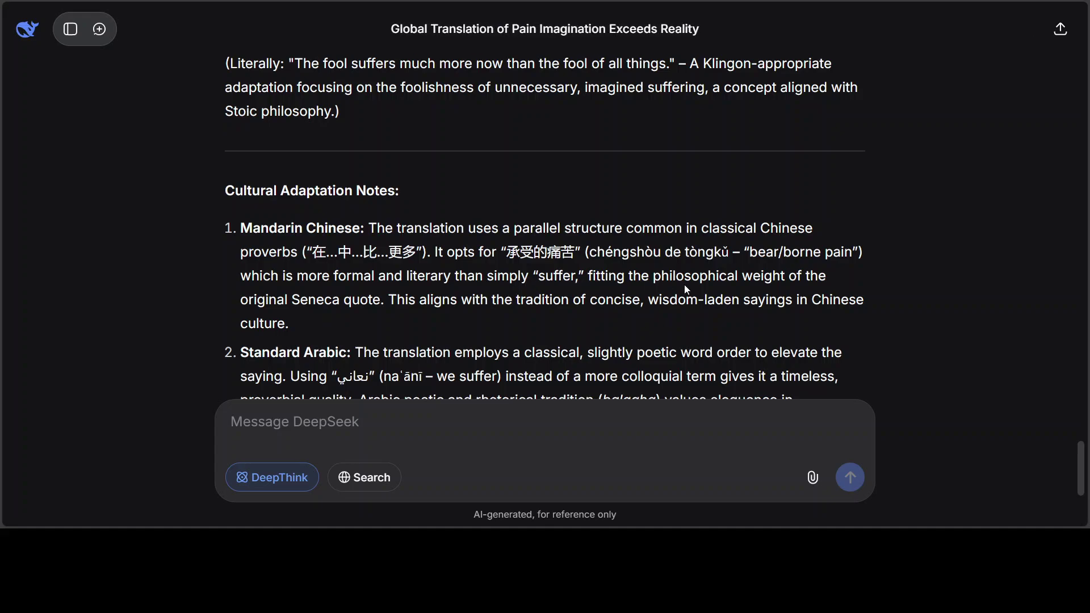
scroll(684, 284, down, 3)
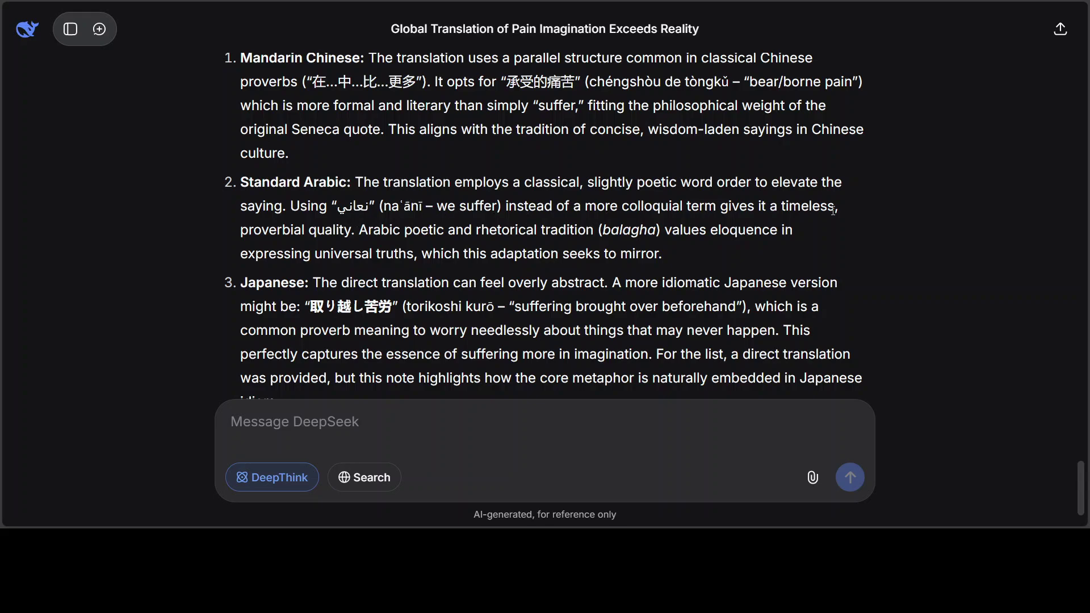
scroll(415, 248, down, 1)
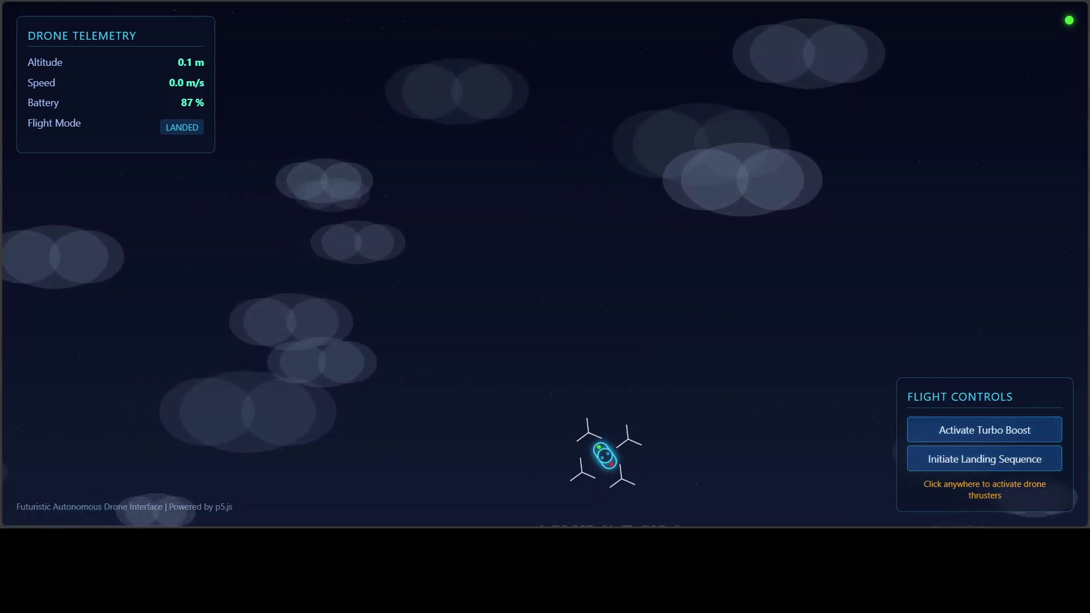
Step: Click the drone canvas to fire the thrusters once
click(418, 215)
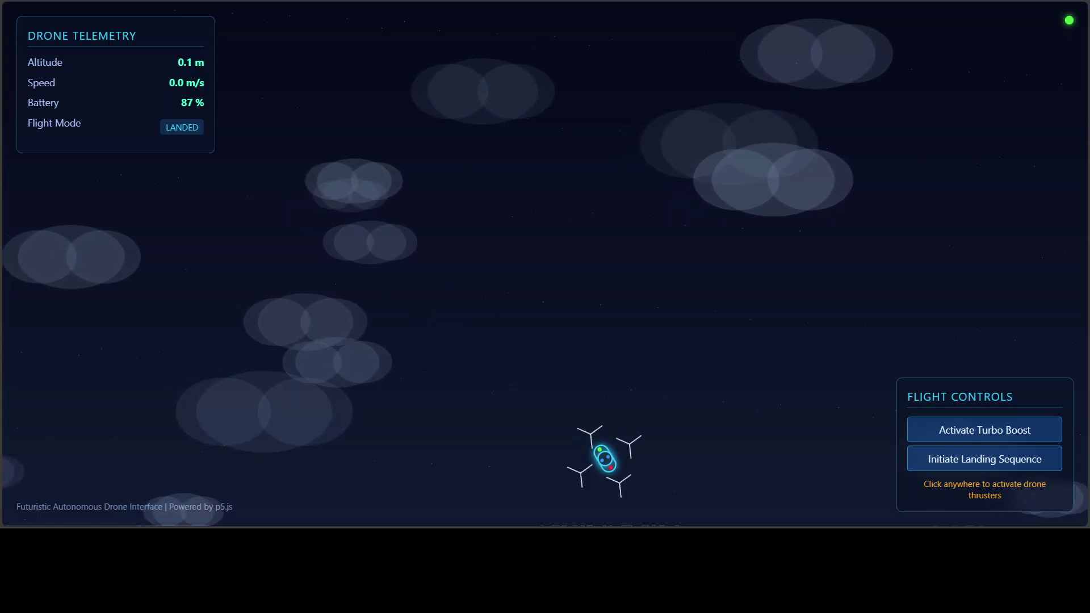